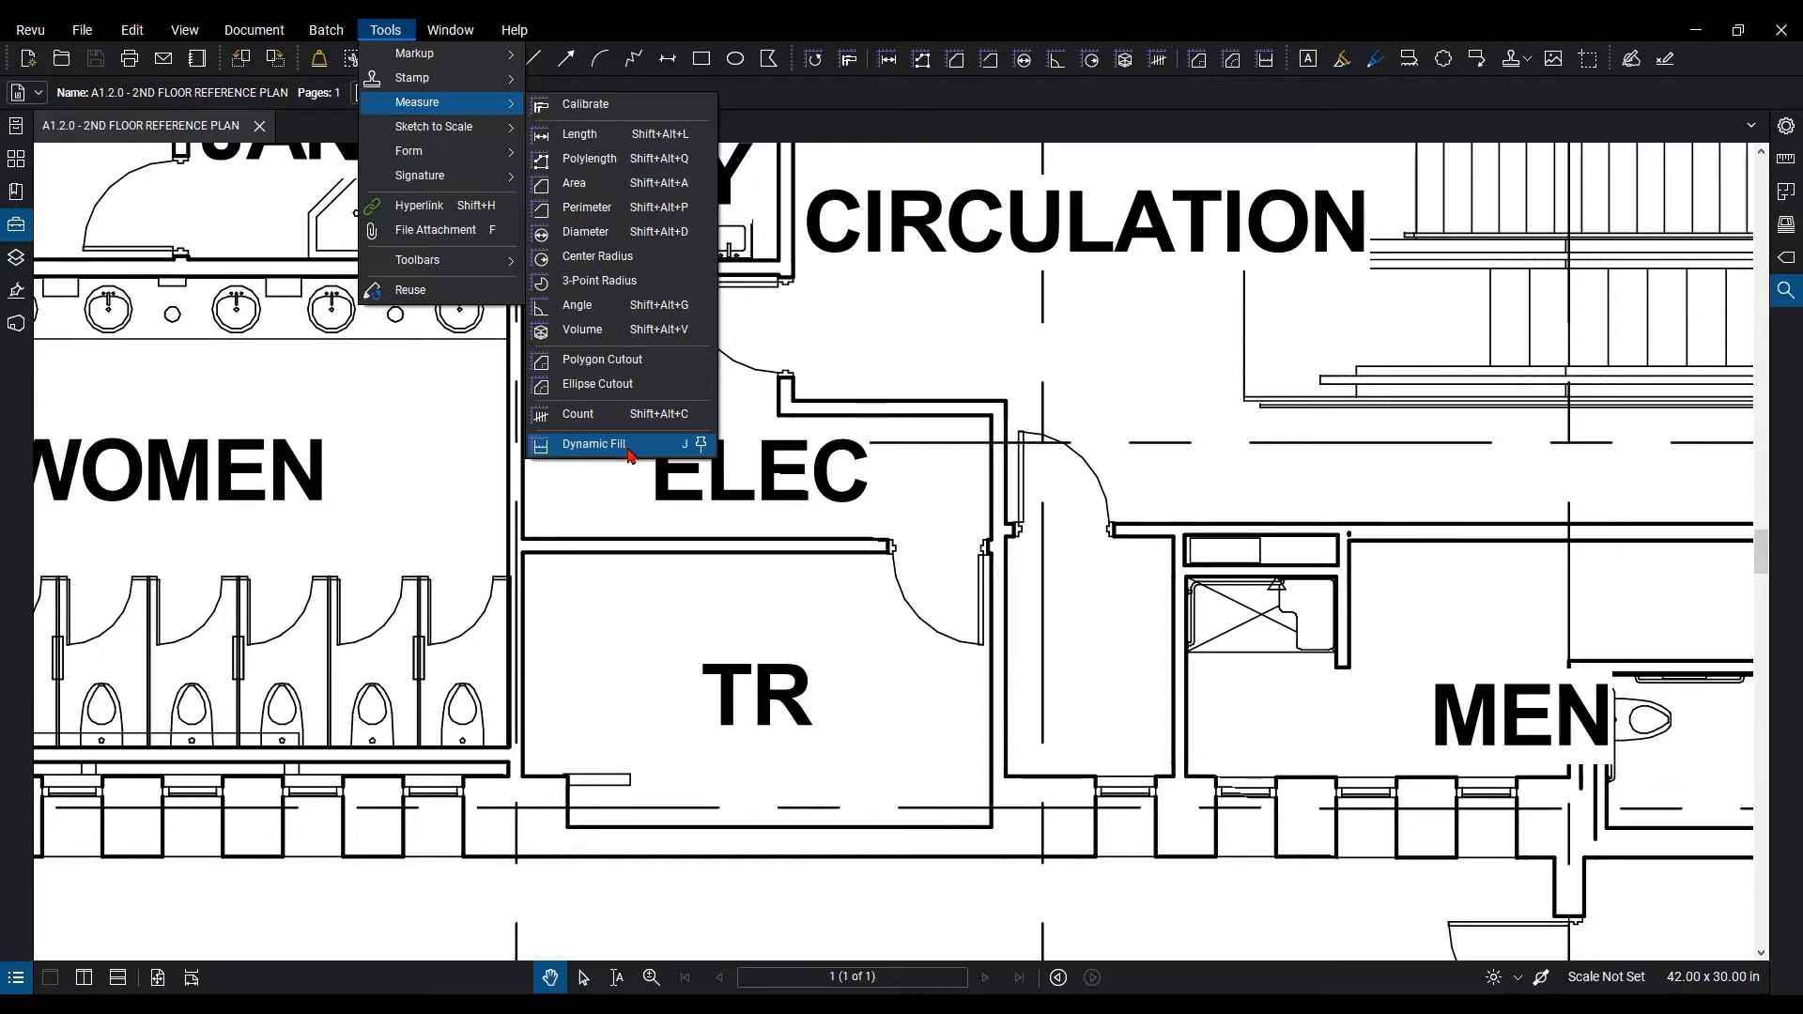
Start Dynamic Fill and set its boundary colour to red and the boundary size to 25%.
click(594, 444)
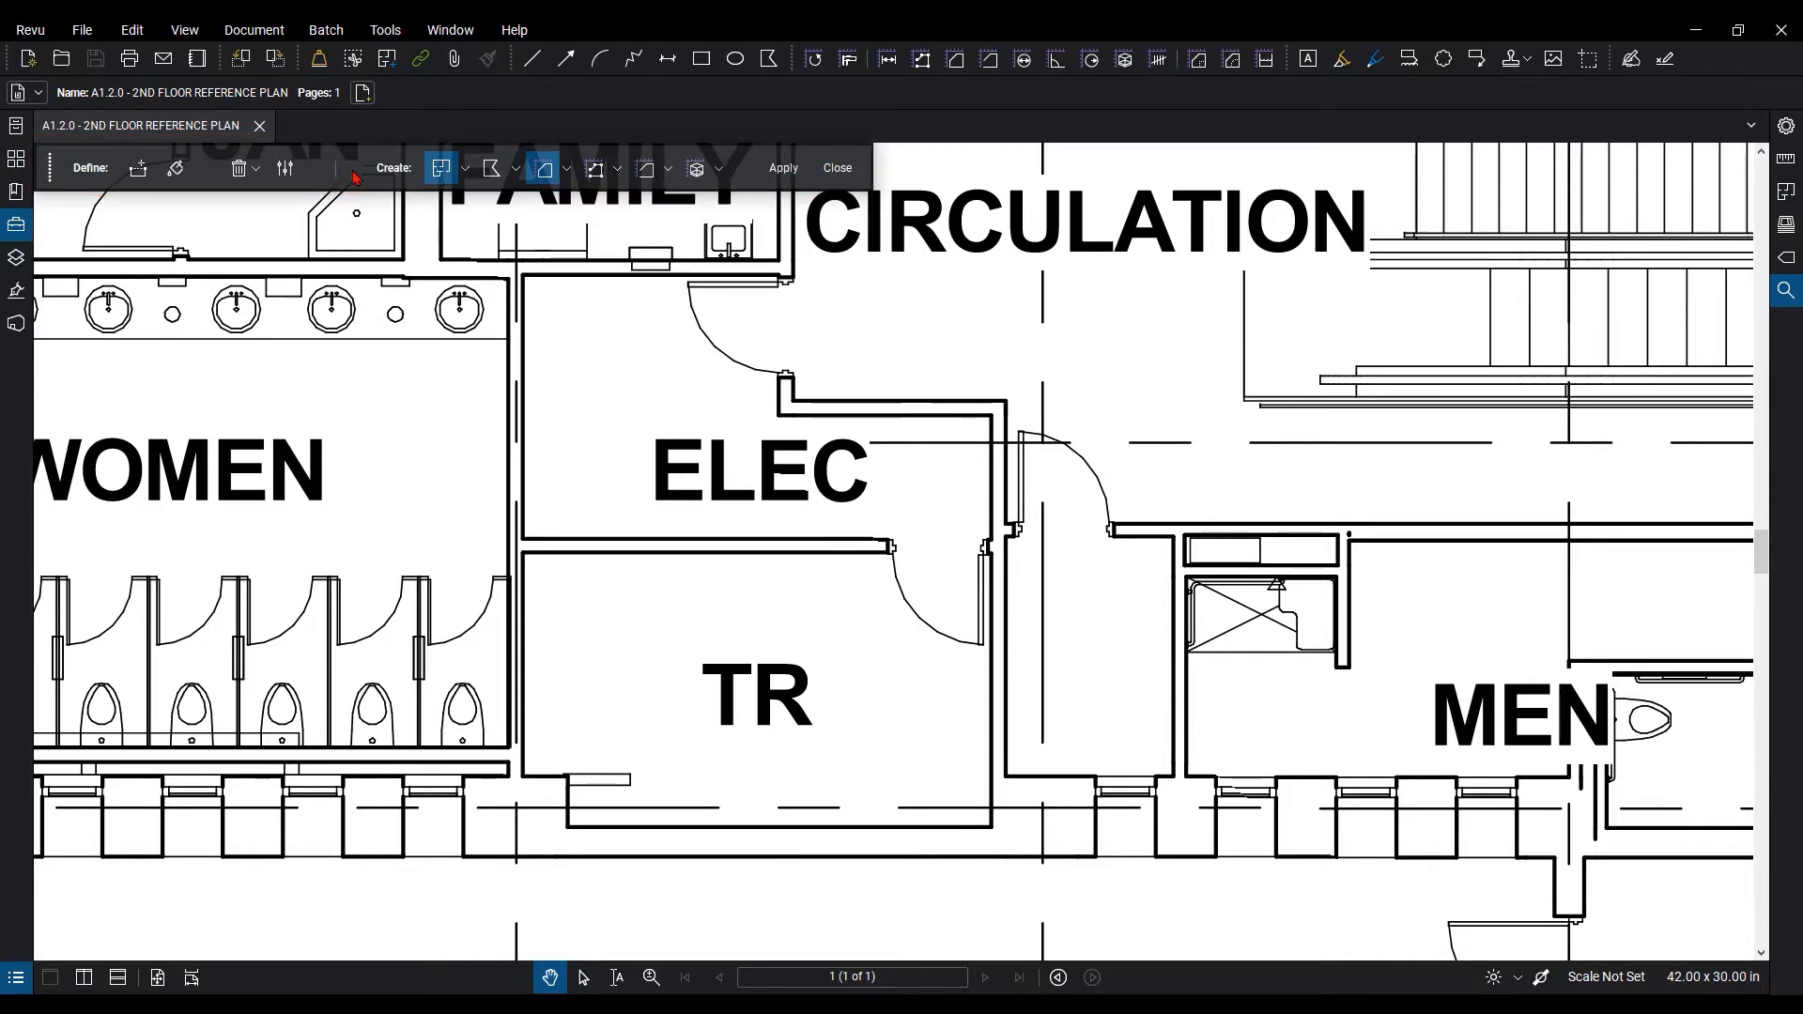
click(286, 170)
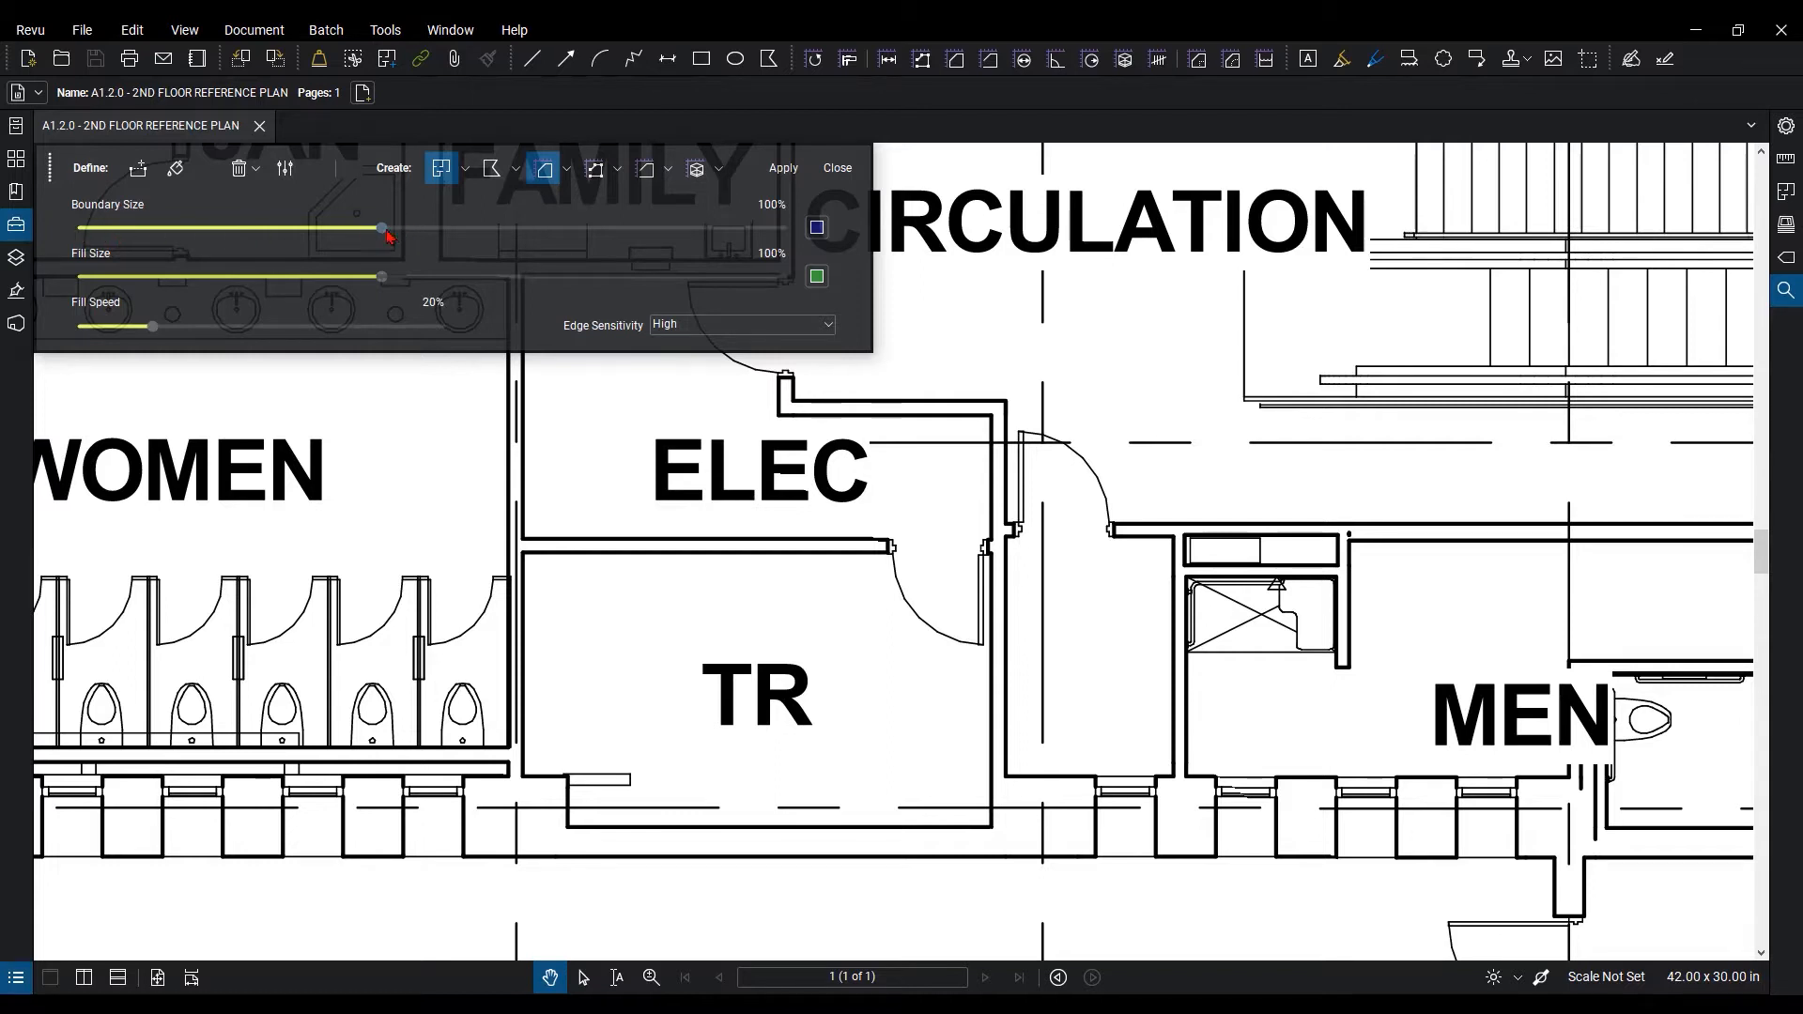
click(818, 228)
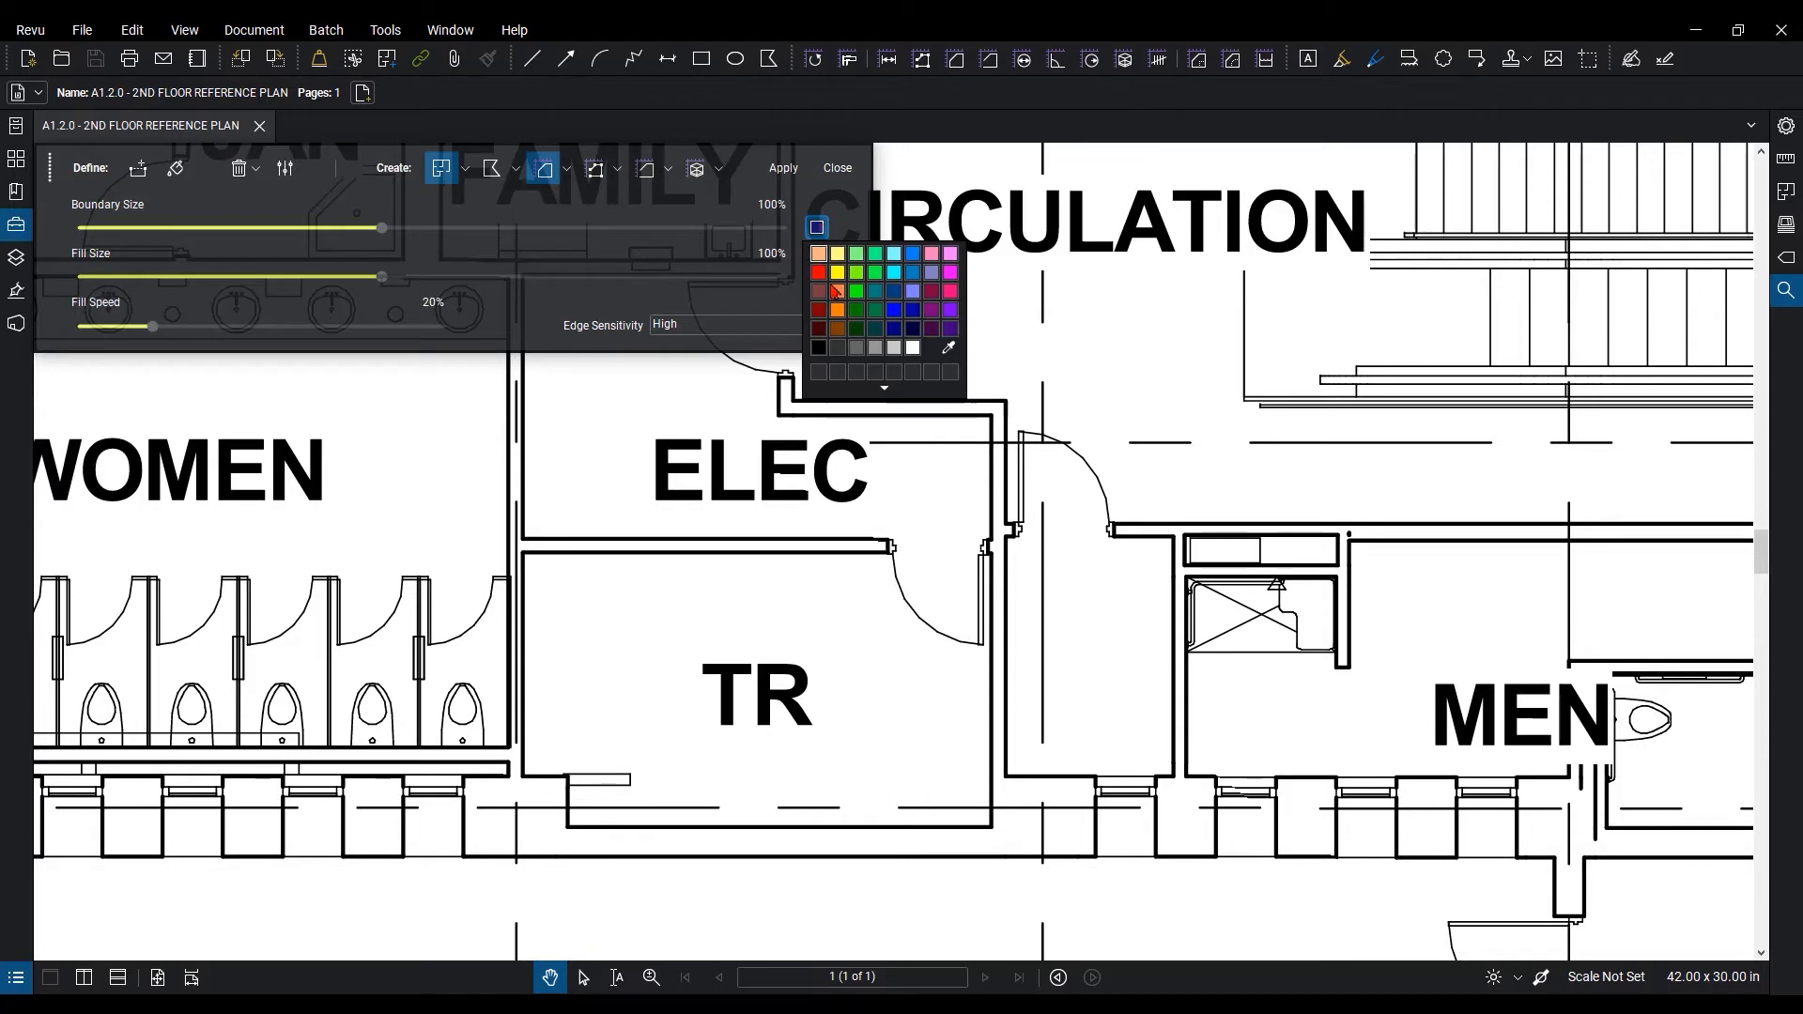
click(819, 275)
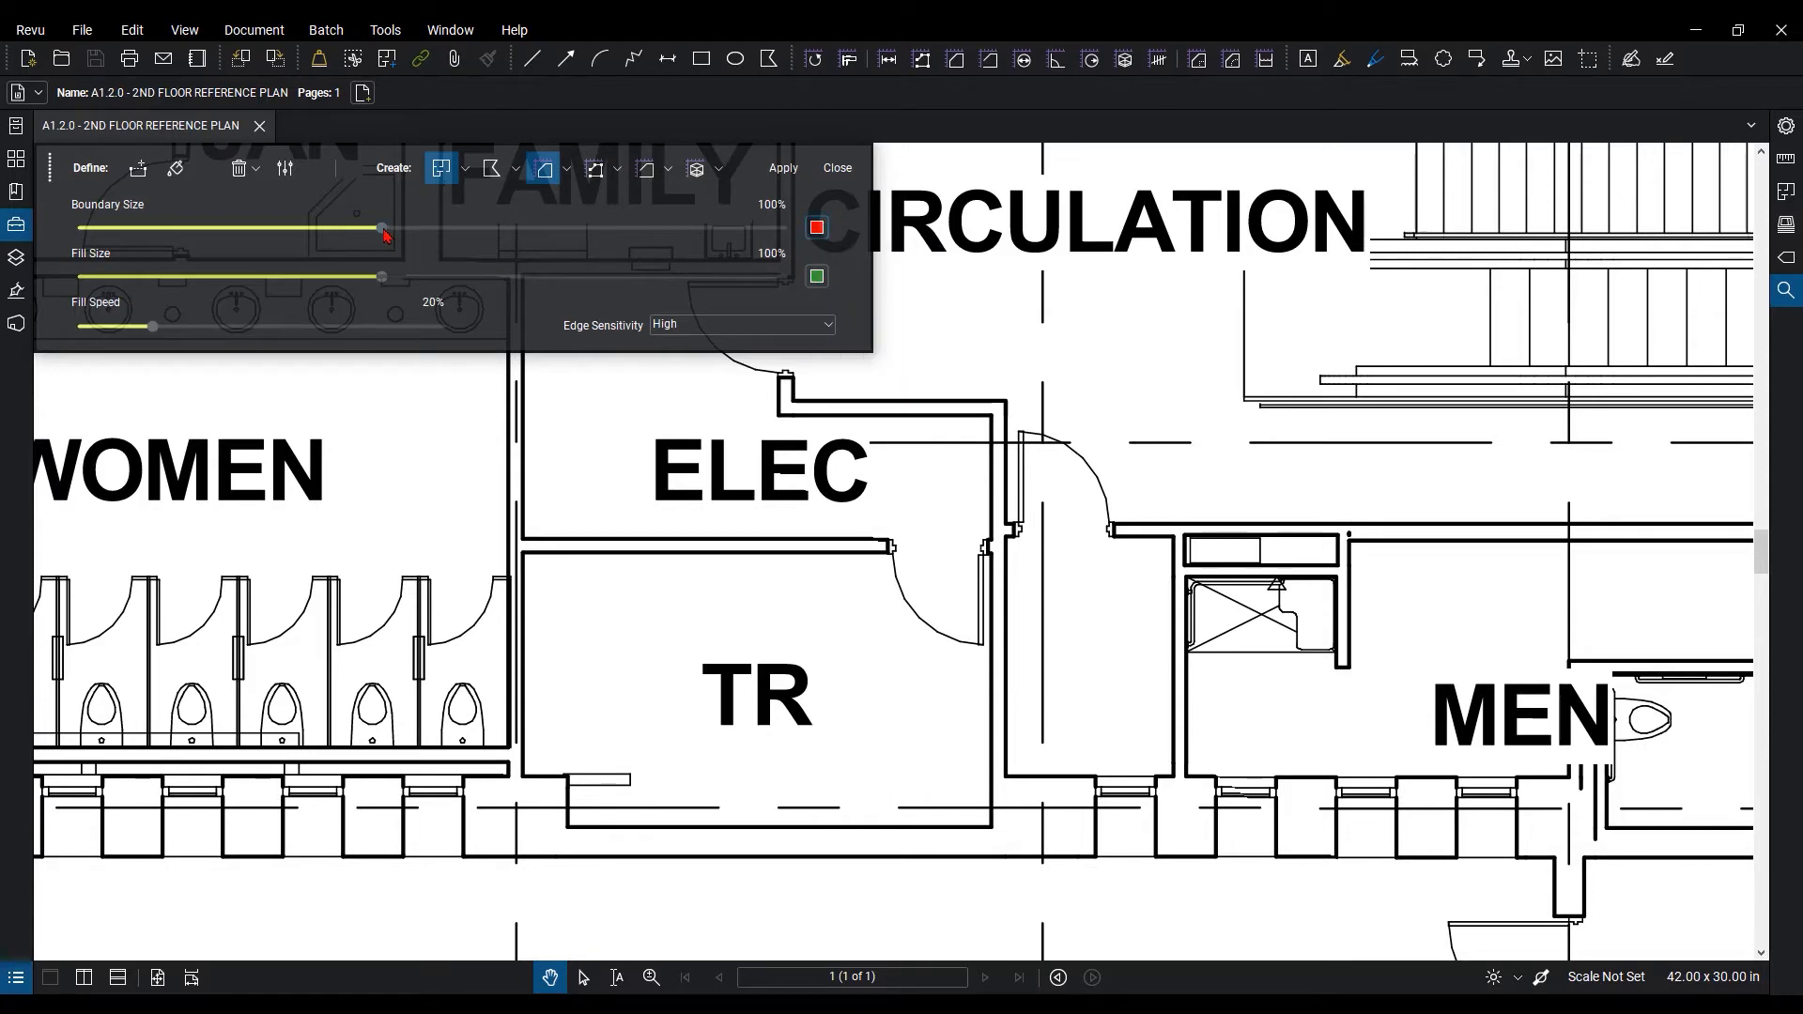
drag(382, 229, 79, 231)
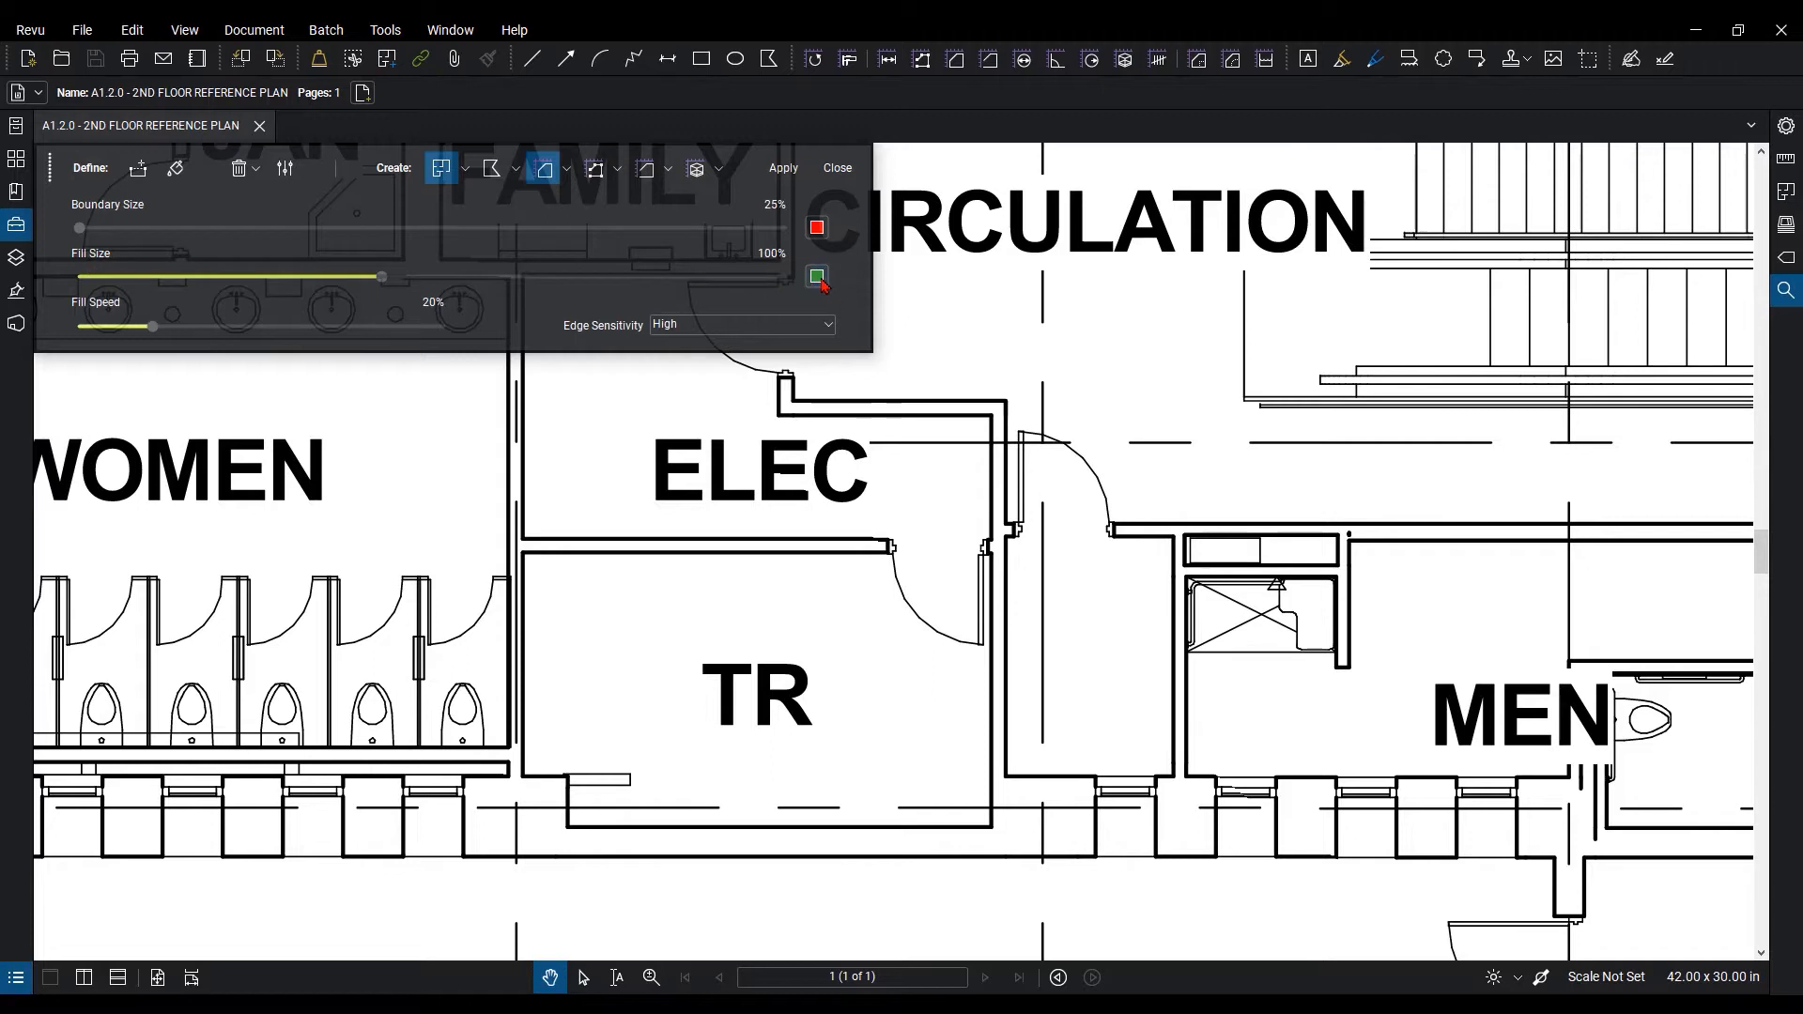
Set the Dynamic Fill speed to 80% and the edge sensitivity to Low.
drag(163, 333, 378, 331)
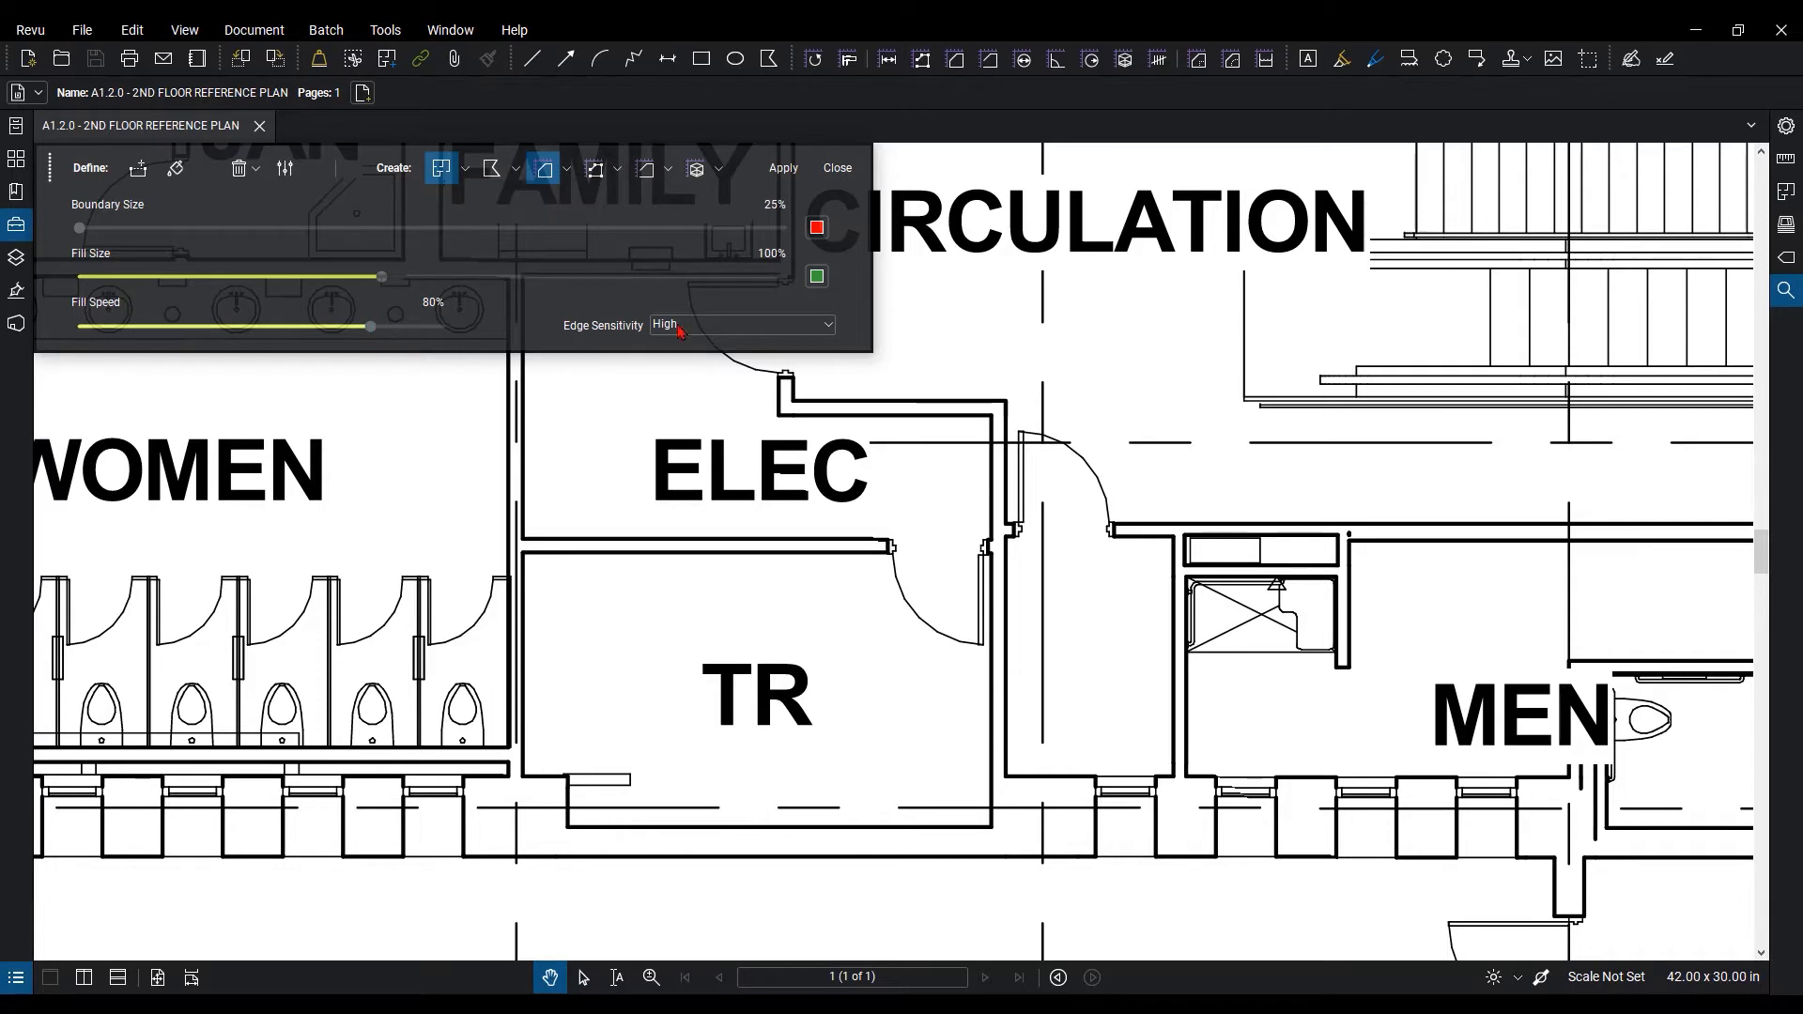
click(720, 327)
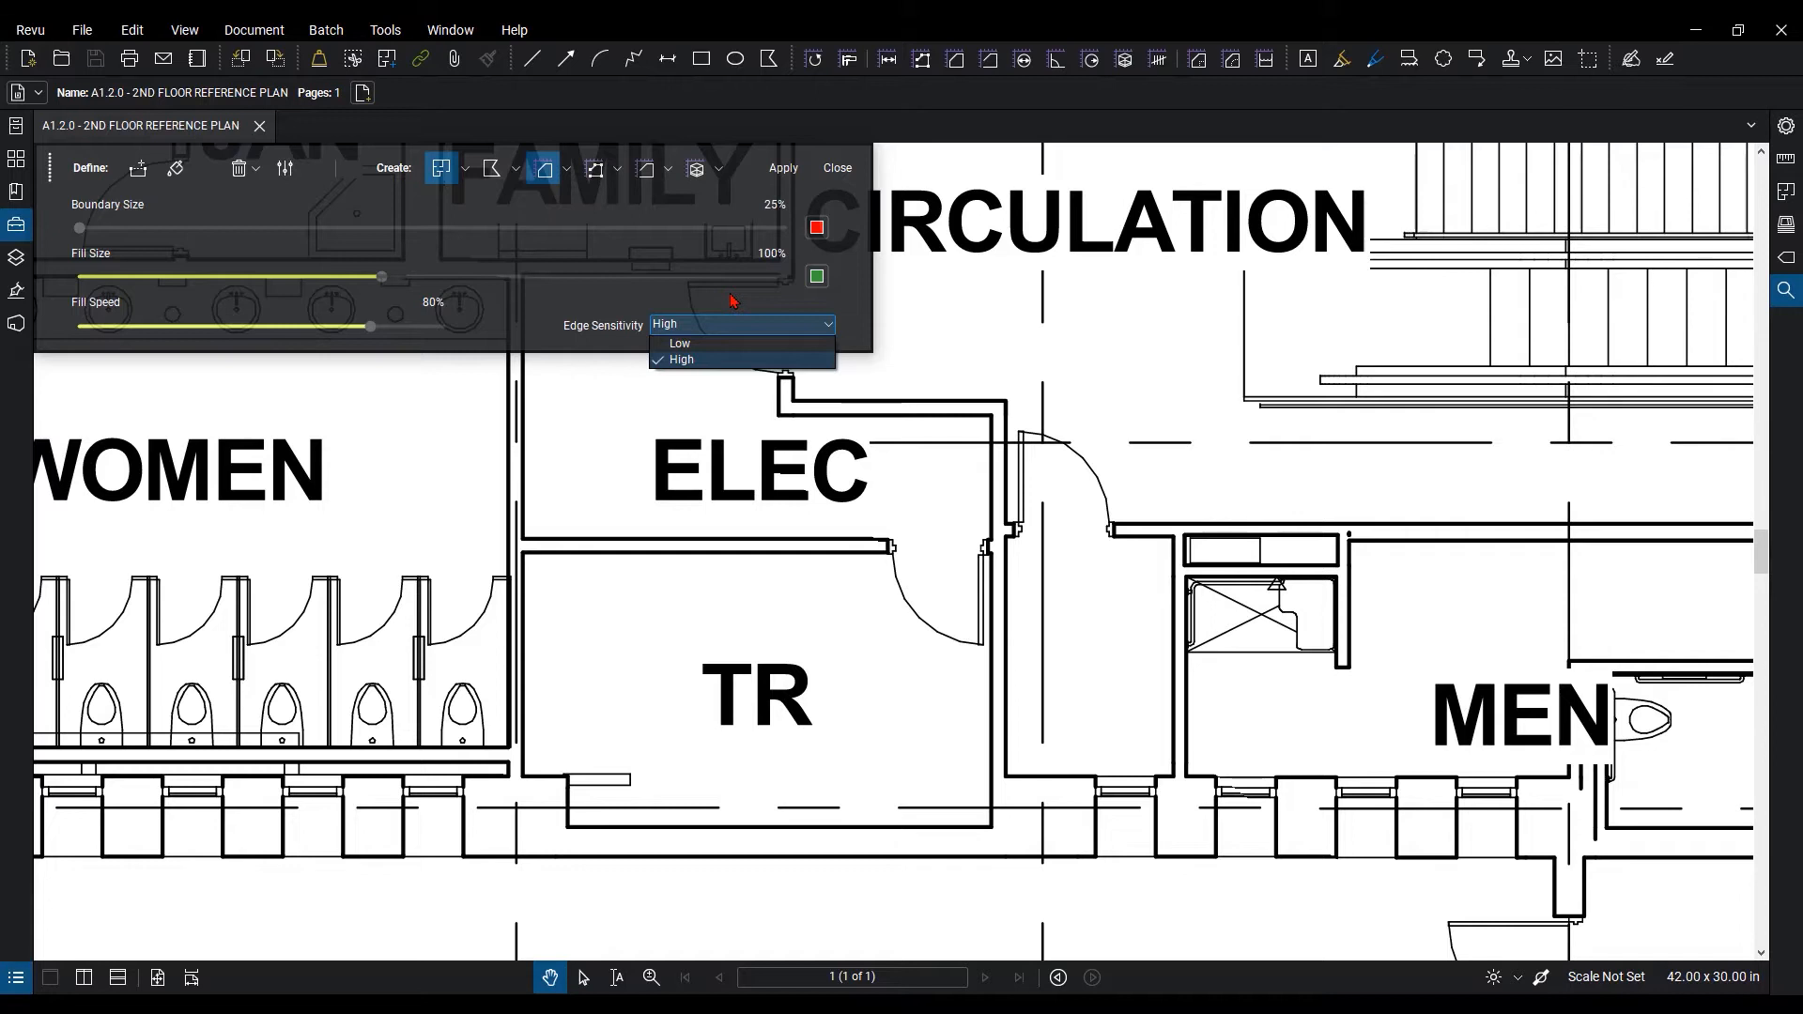
click(720, 345)
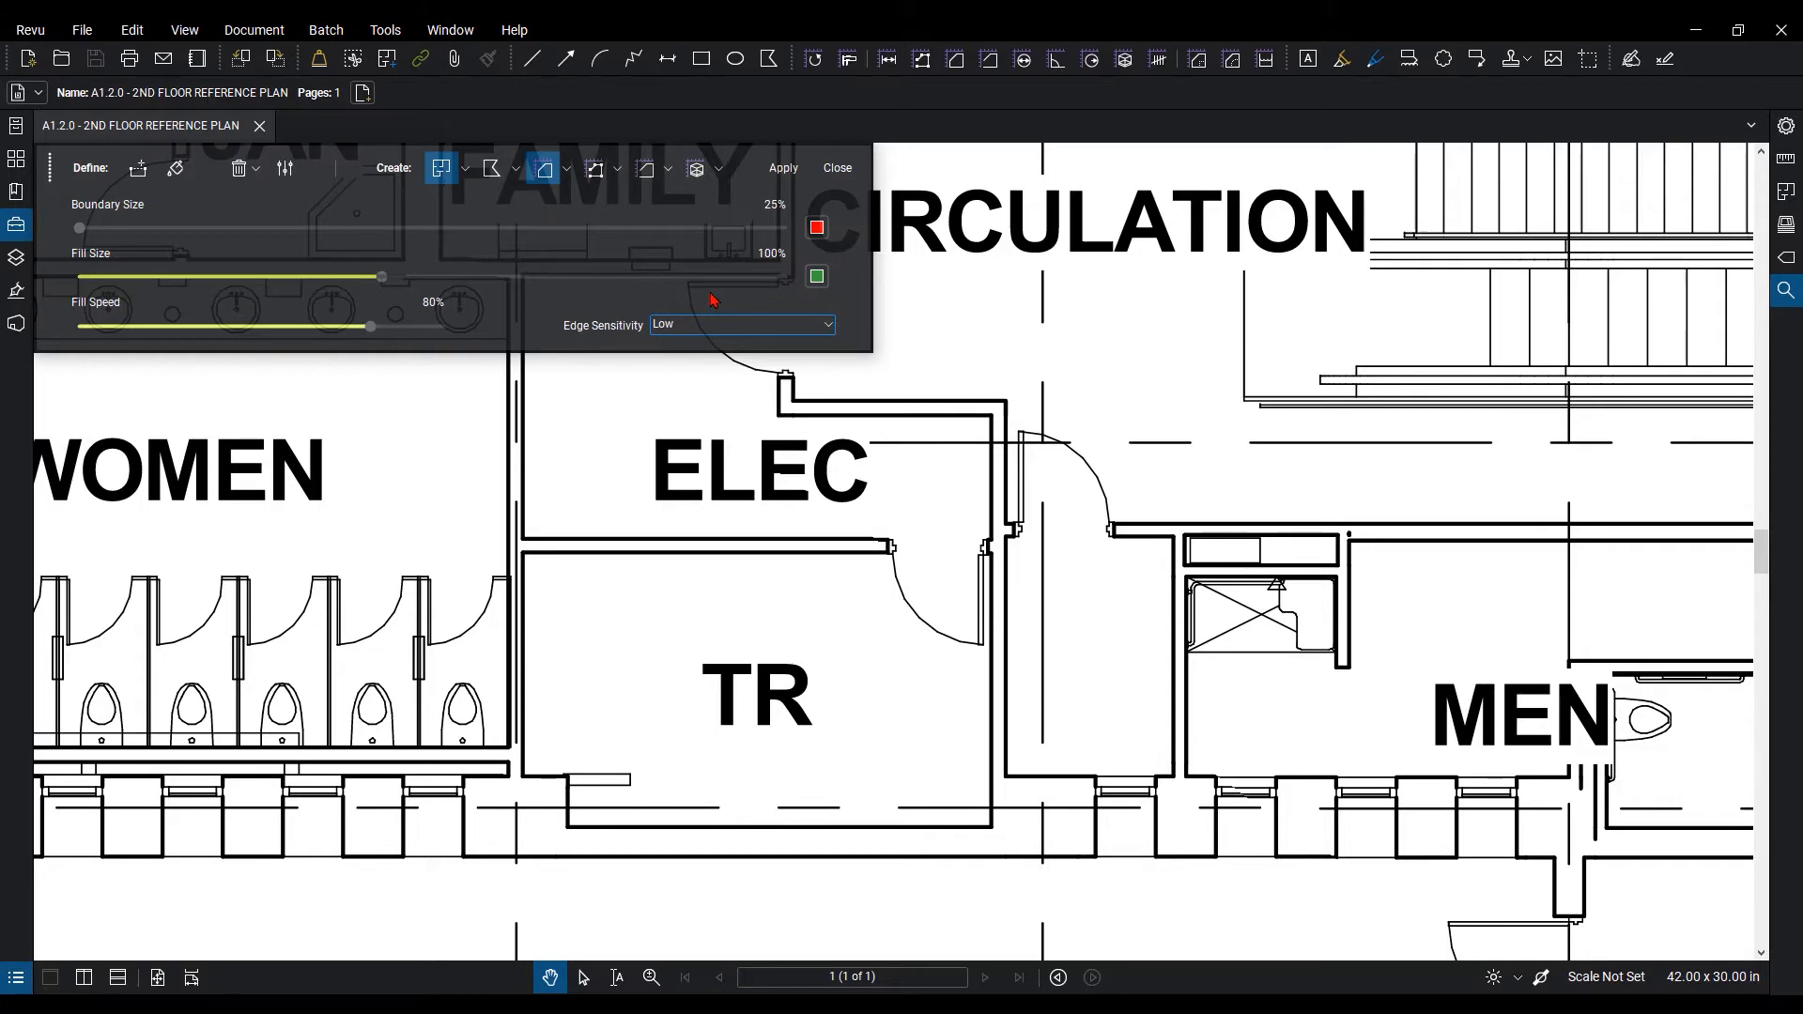
Draw a fill boundary across the doorway between the ELEC and TR rooms, from jamb to jamb.
click(139, 171)
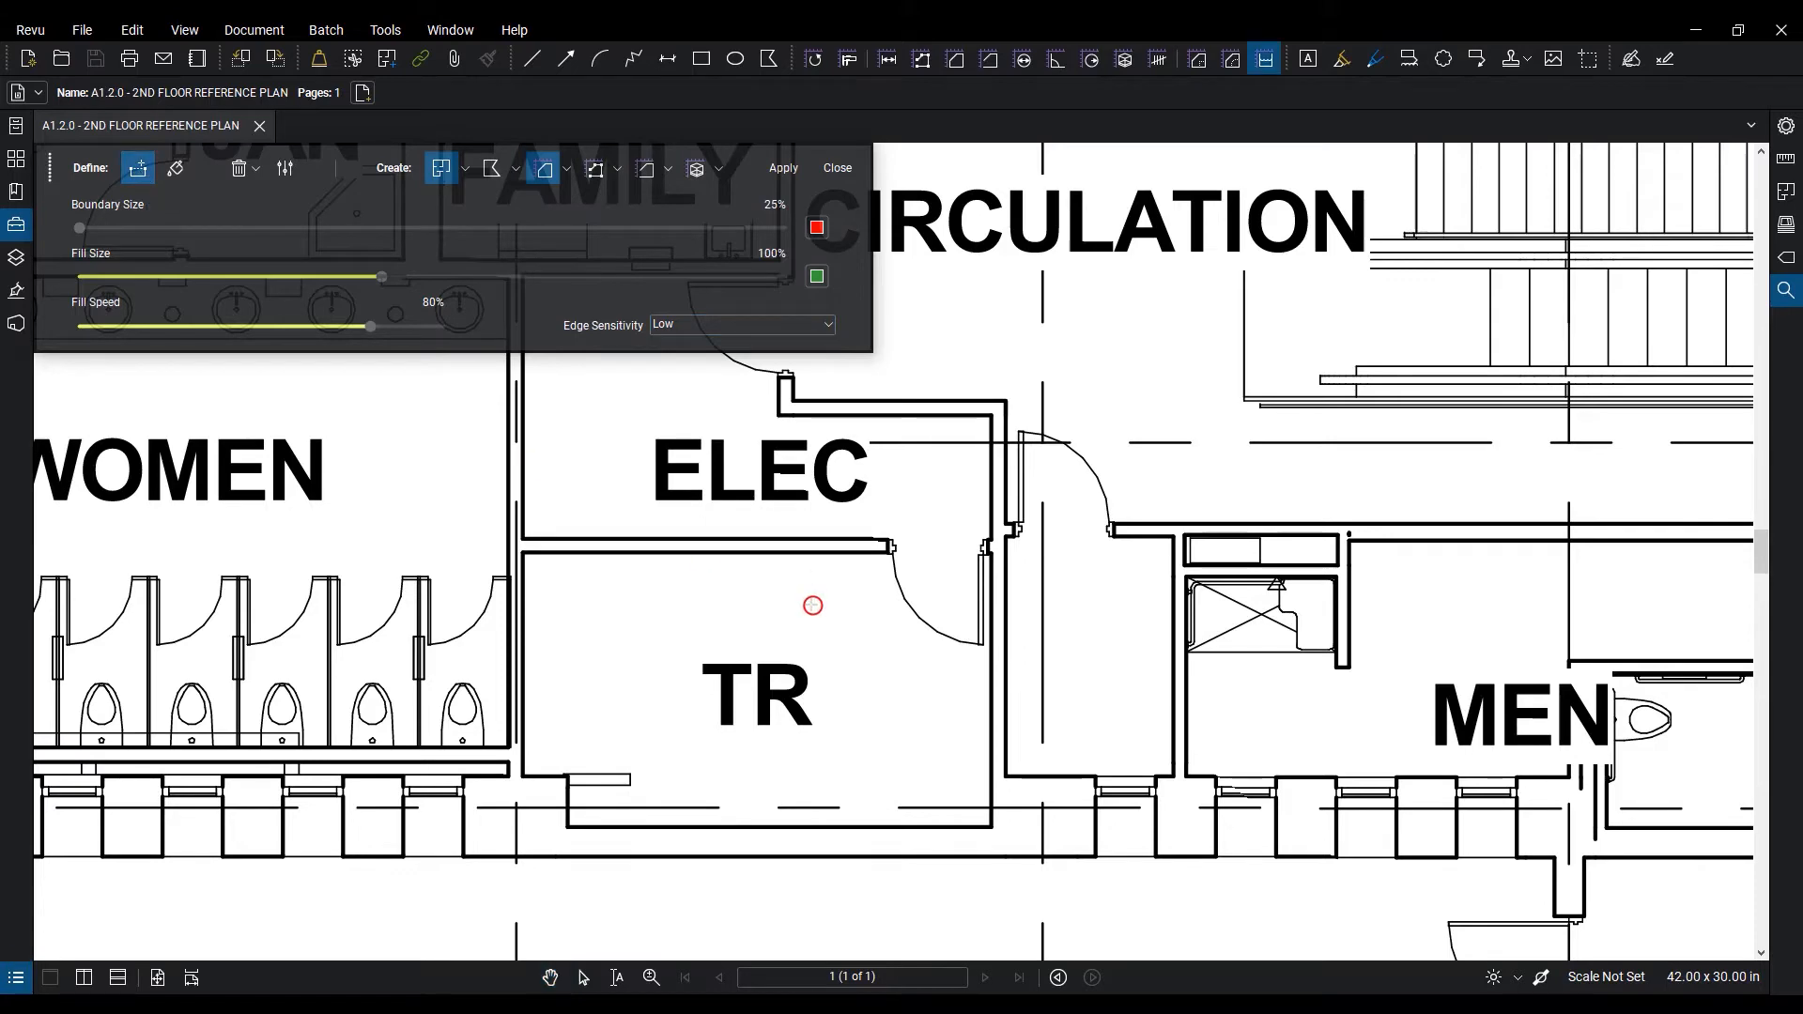
scroll(893, 554, up, 3)
click(796, 495)
click(1133, 495)
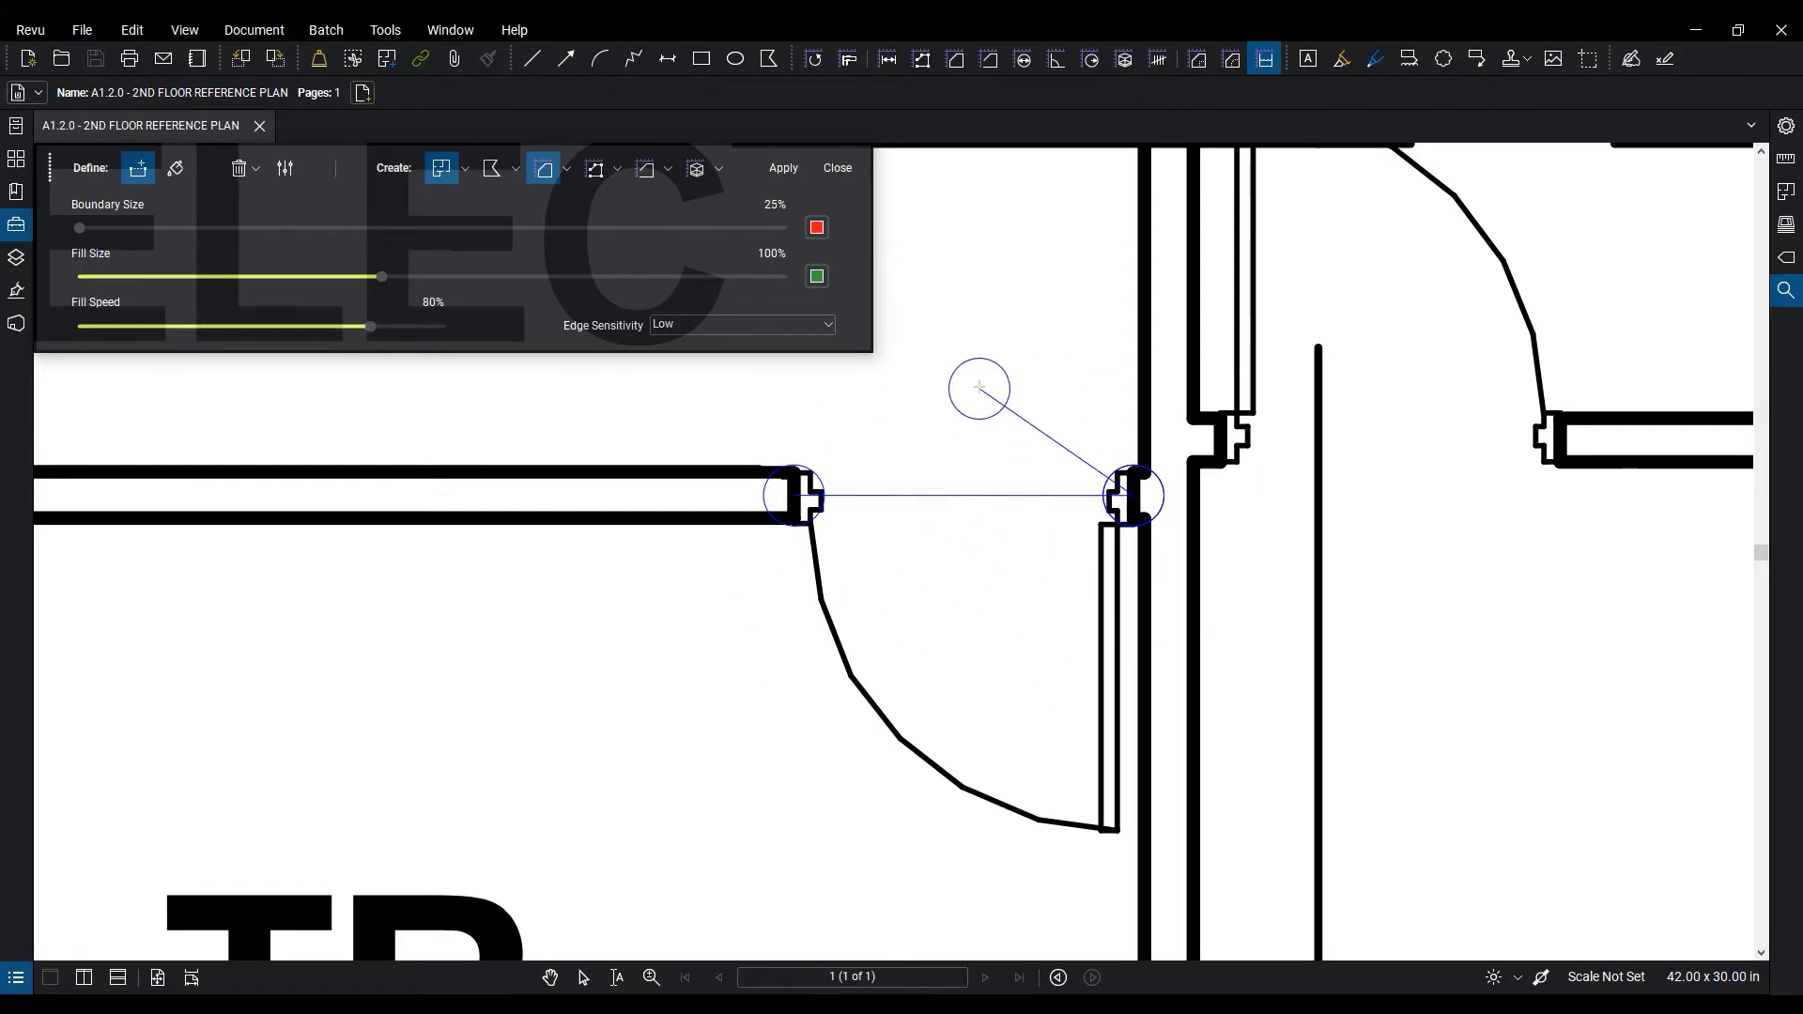
key(Return)
scroll(995, 564, down, 5)
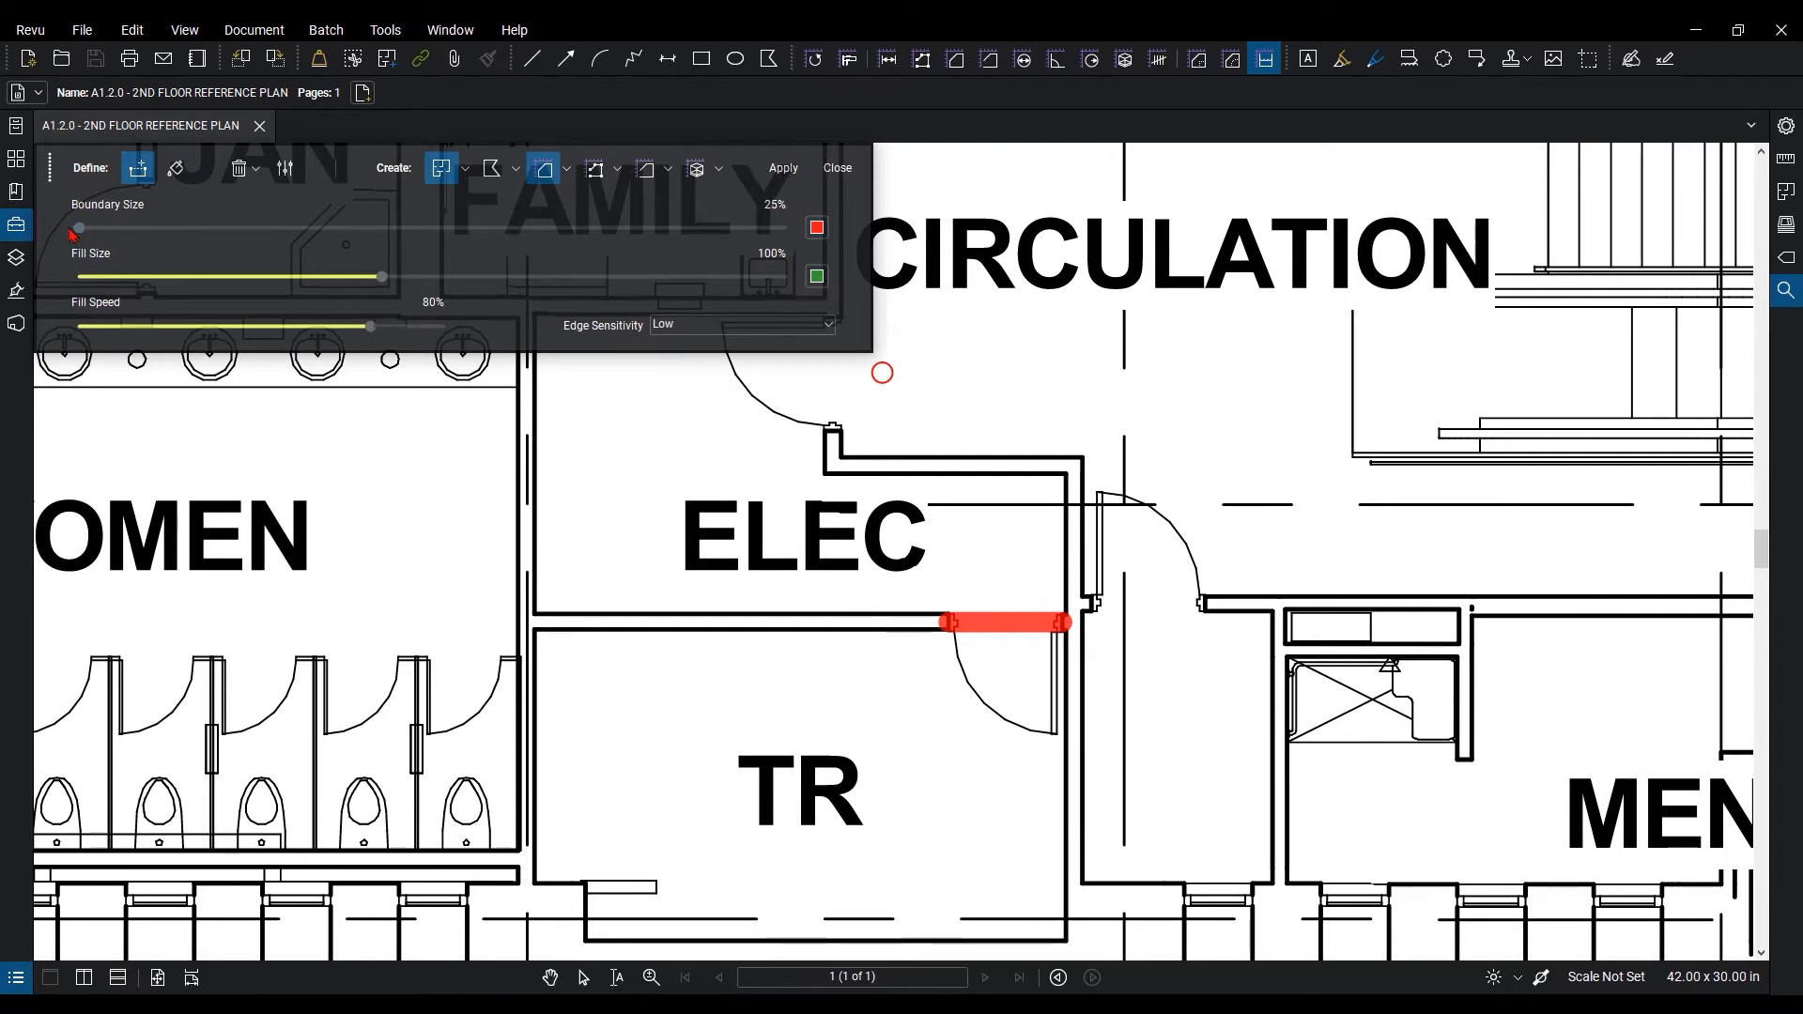
Hide the fill settings and fill the ELEC room from a point just above its label.
click(289, 170)
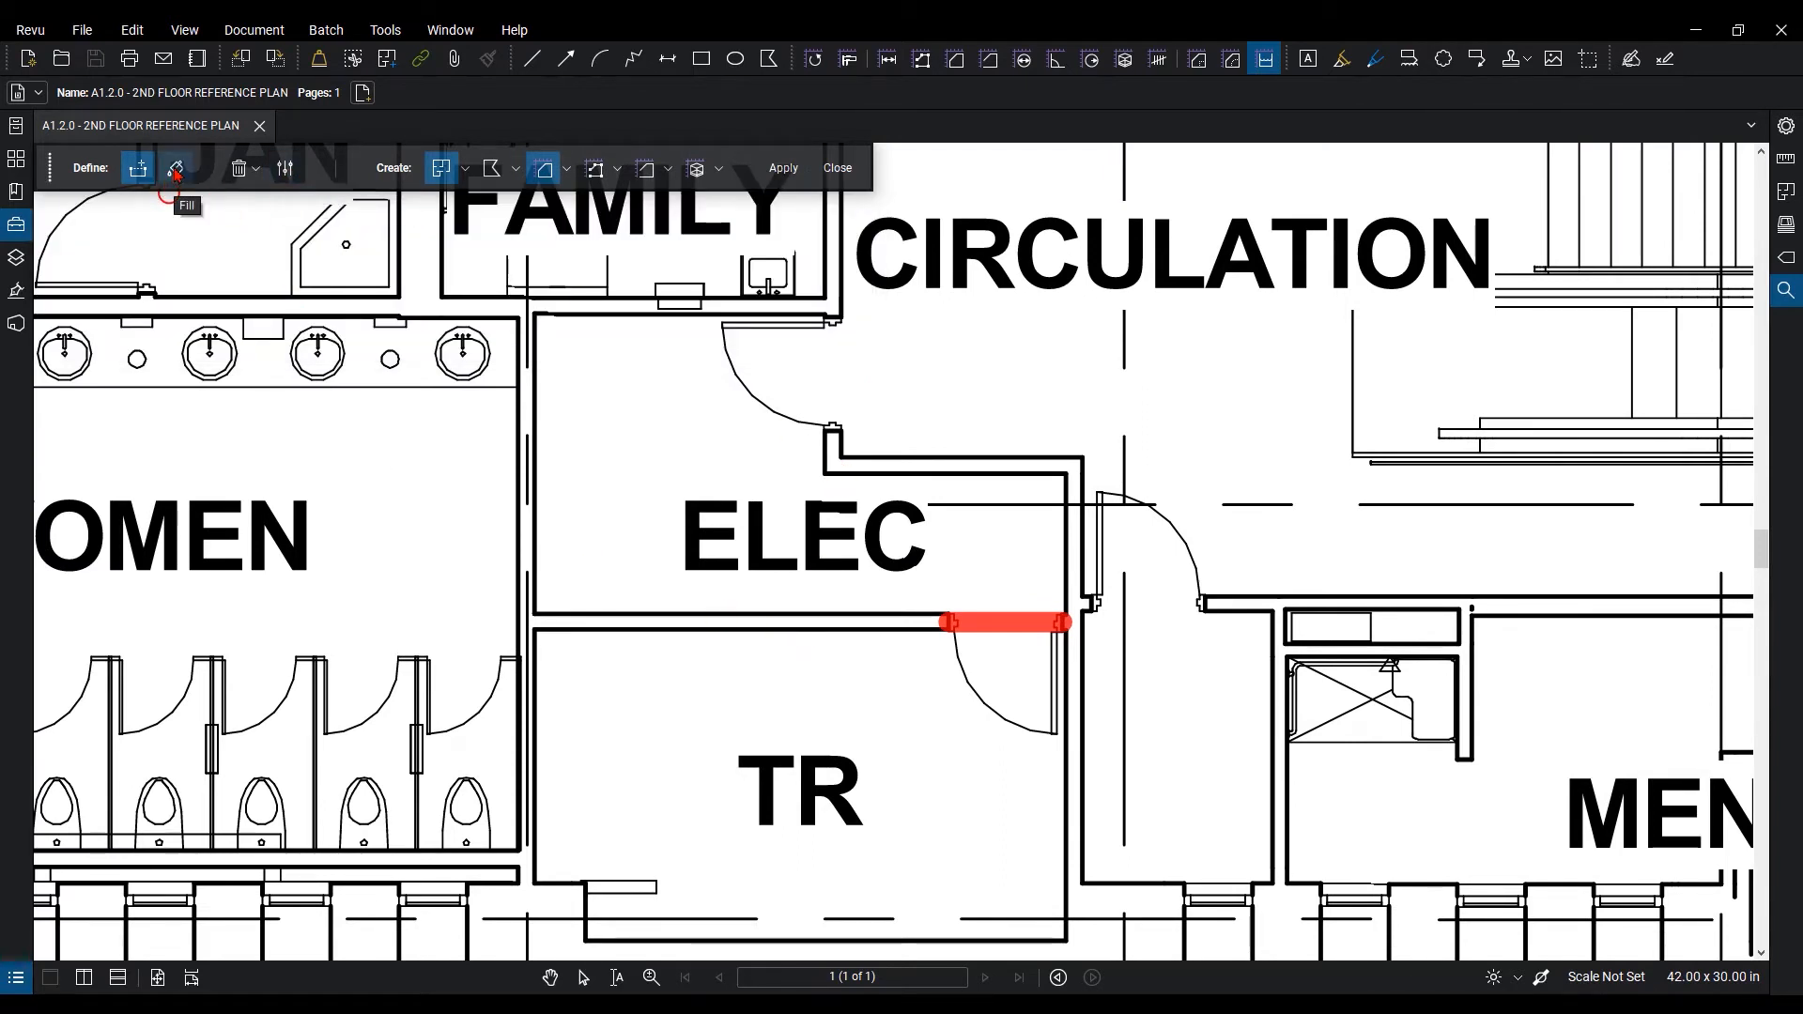
click(174, 172)
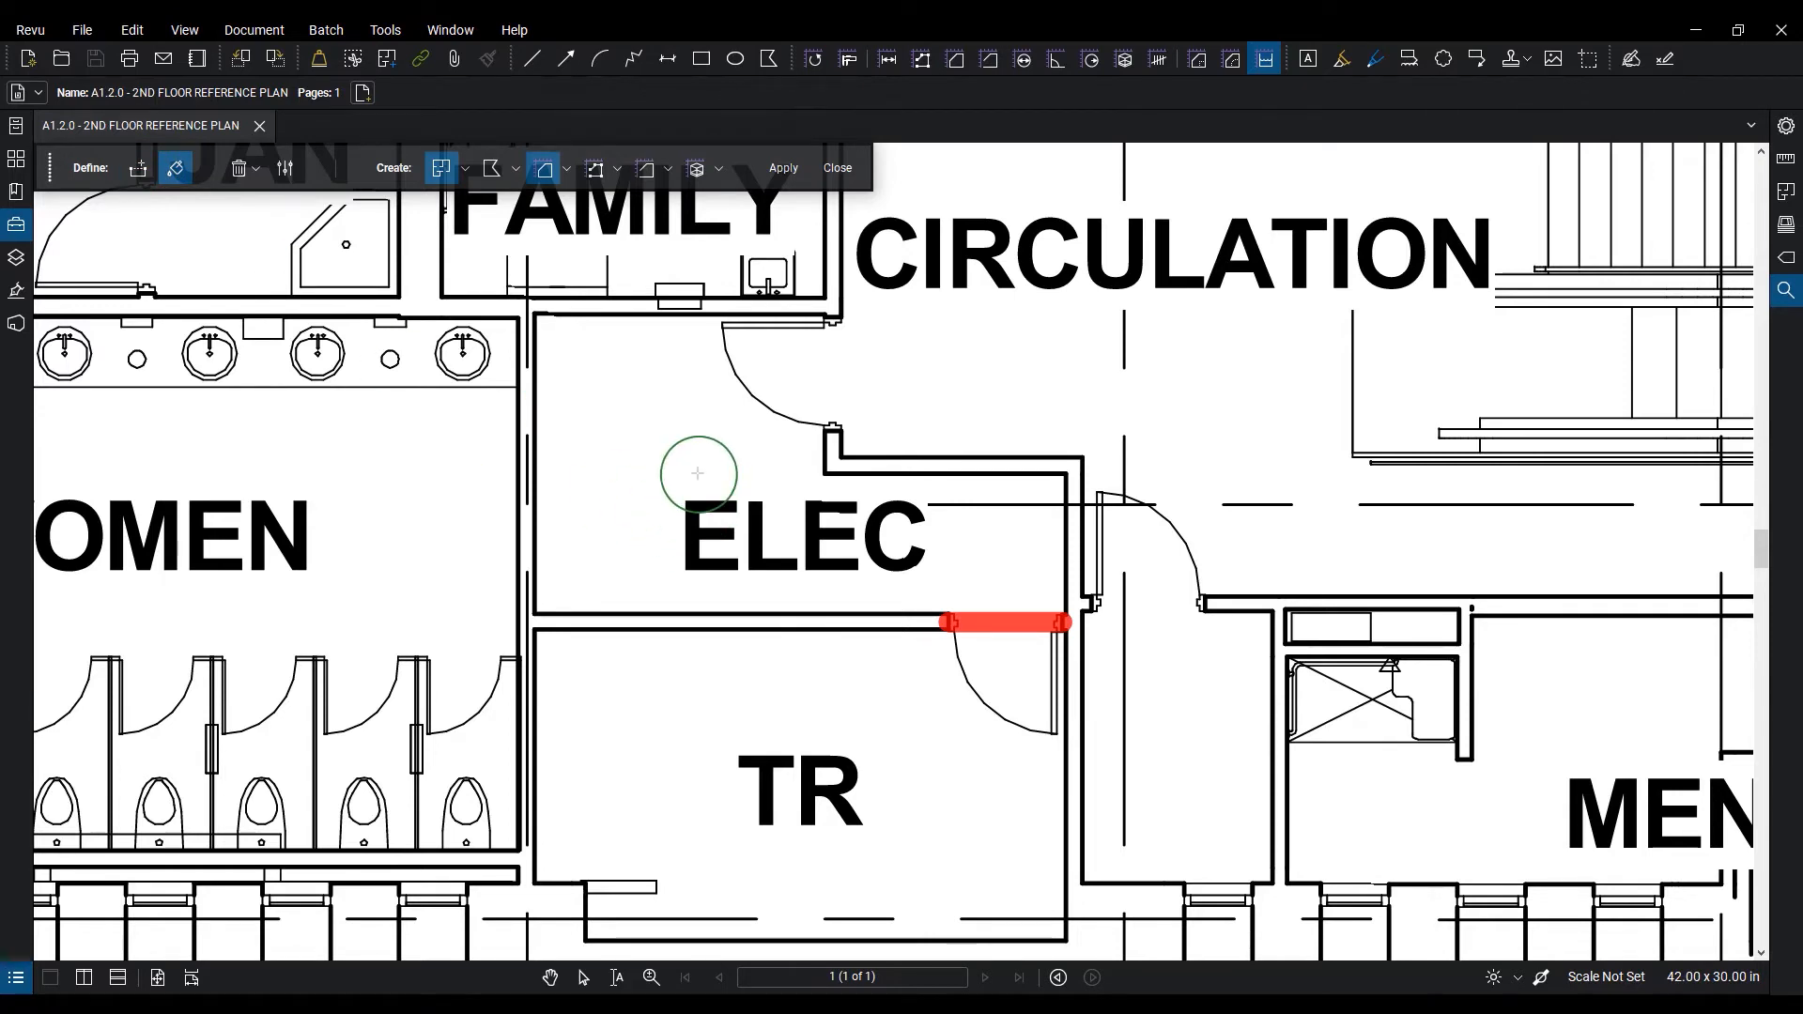
drag(698, 474, 697, 474)
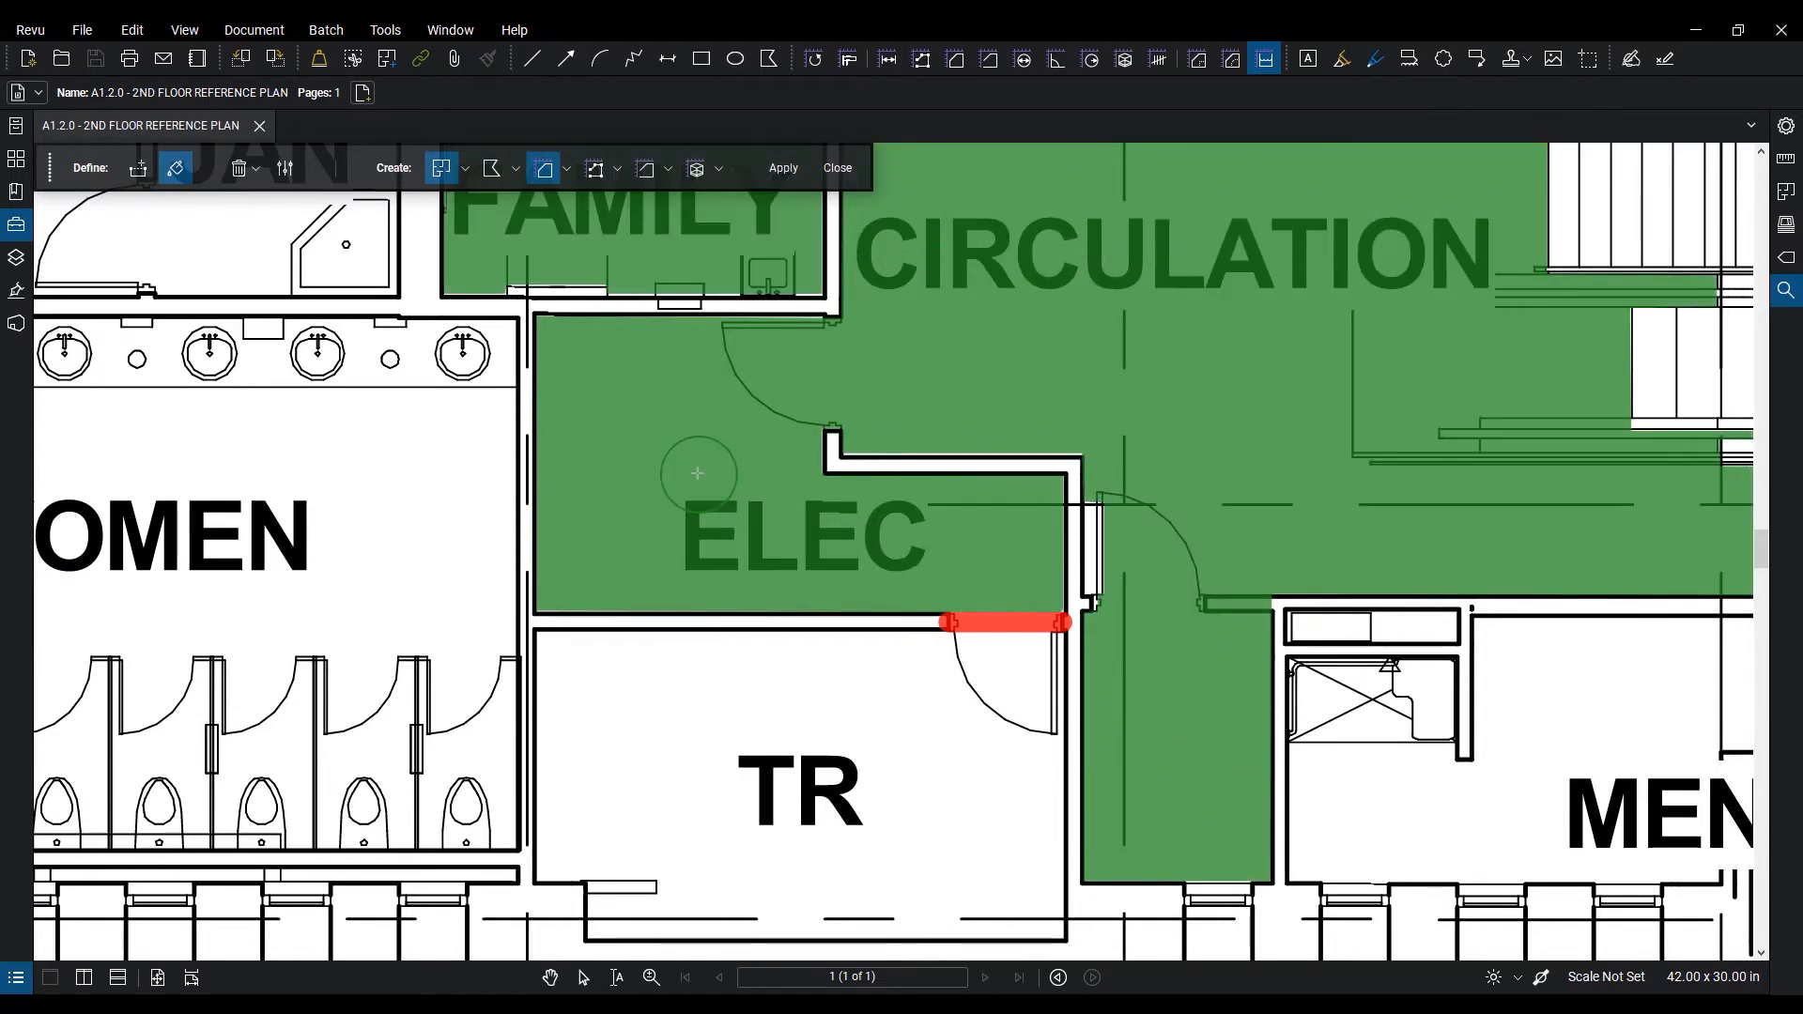
Draw a fill boundary across the doorway between ELEC and CIRCULATION to confine the fill to the ELEC room.
scroll(719, 422, up, 1)
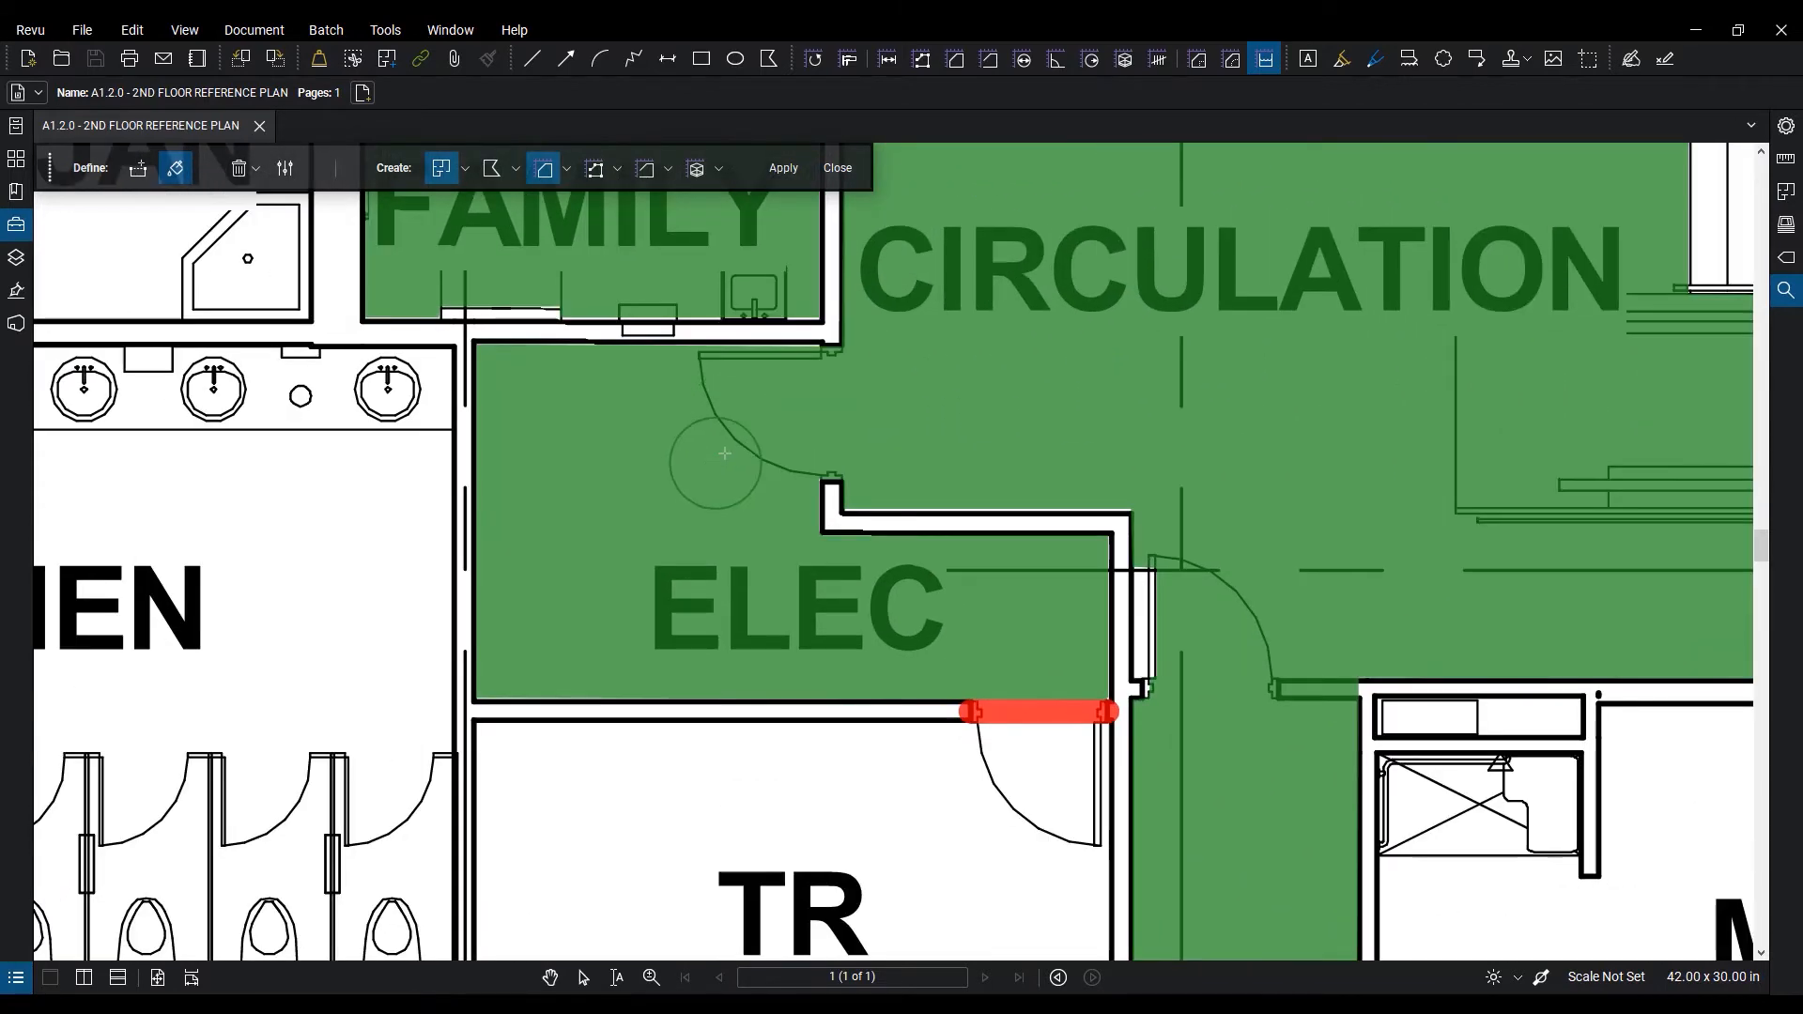
click(138, 169)
scroll(831, 482, up, 4)
click(831, 481)
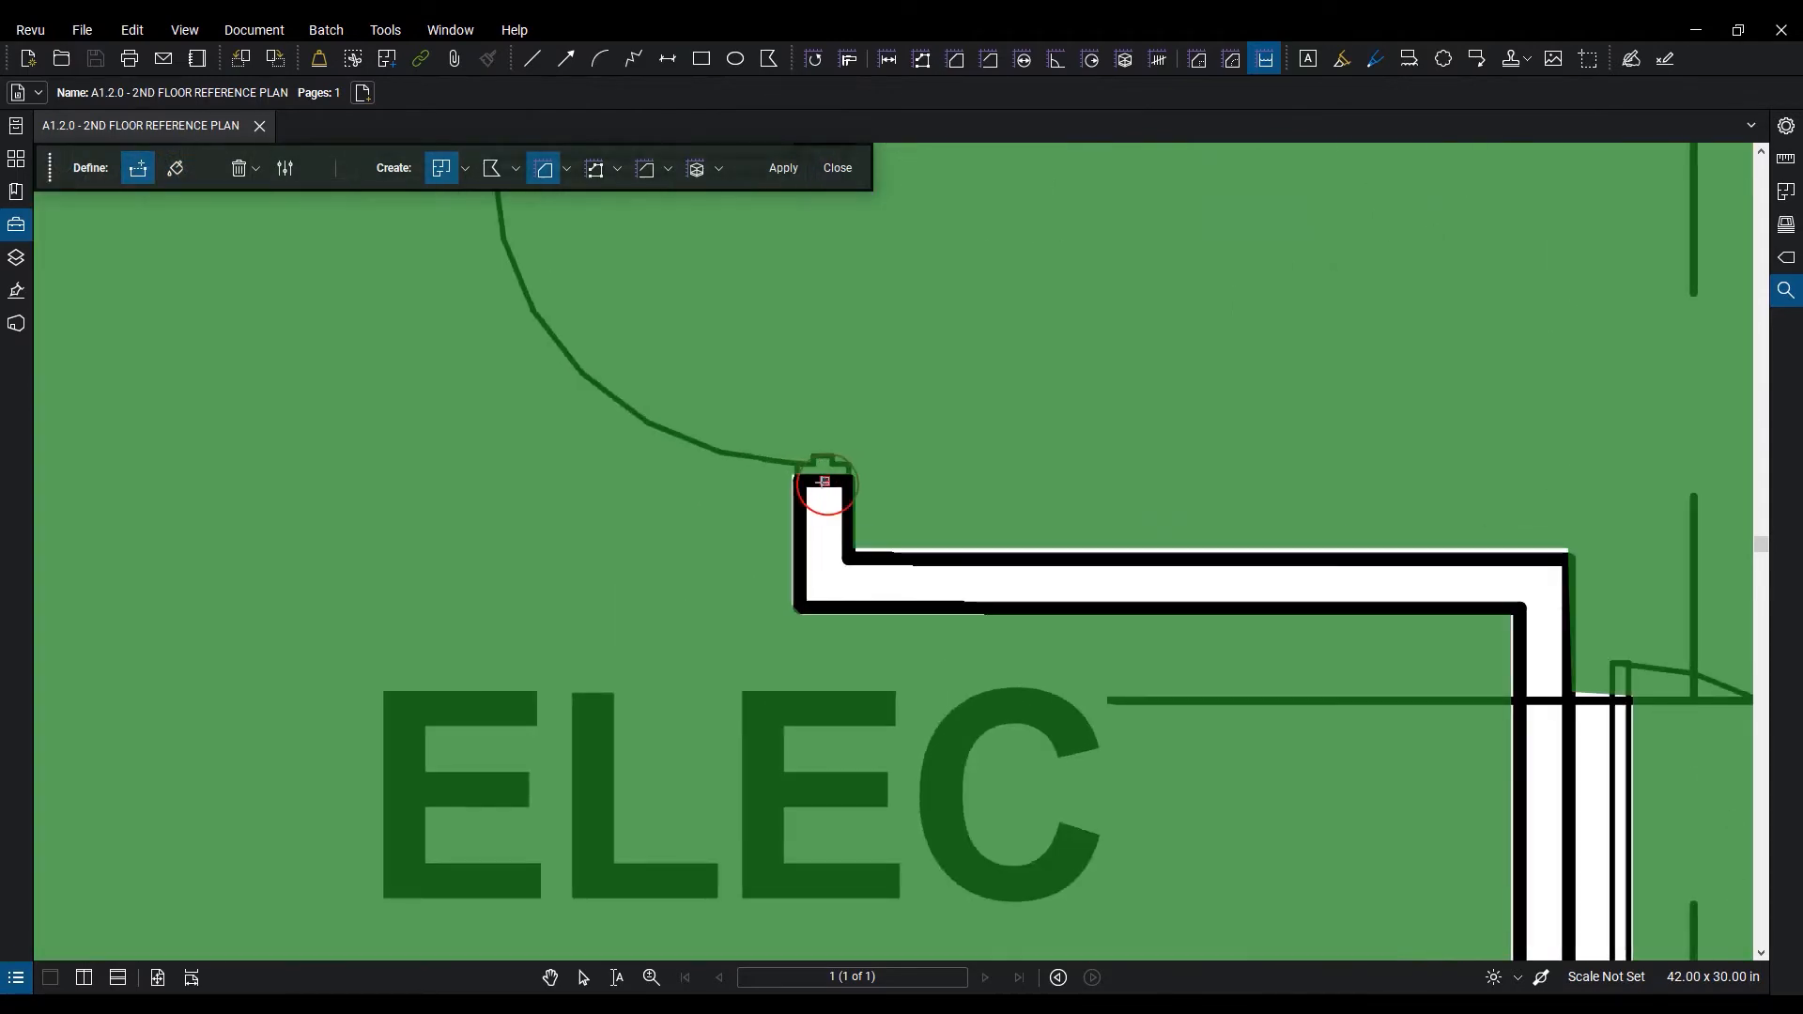
scroll(827, 484, down, 3)
scroll(791, 357, up, 4)
click(791, 347)
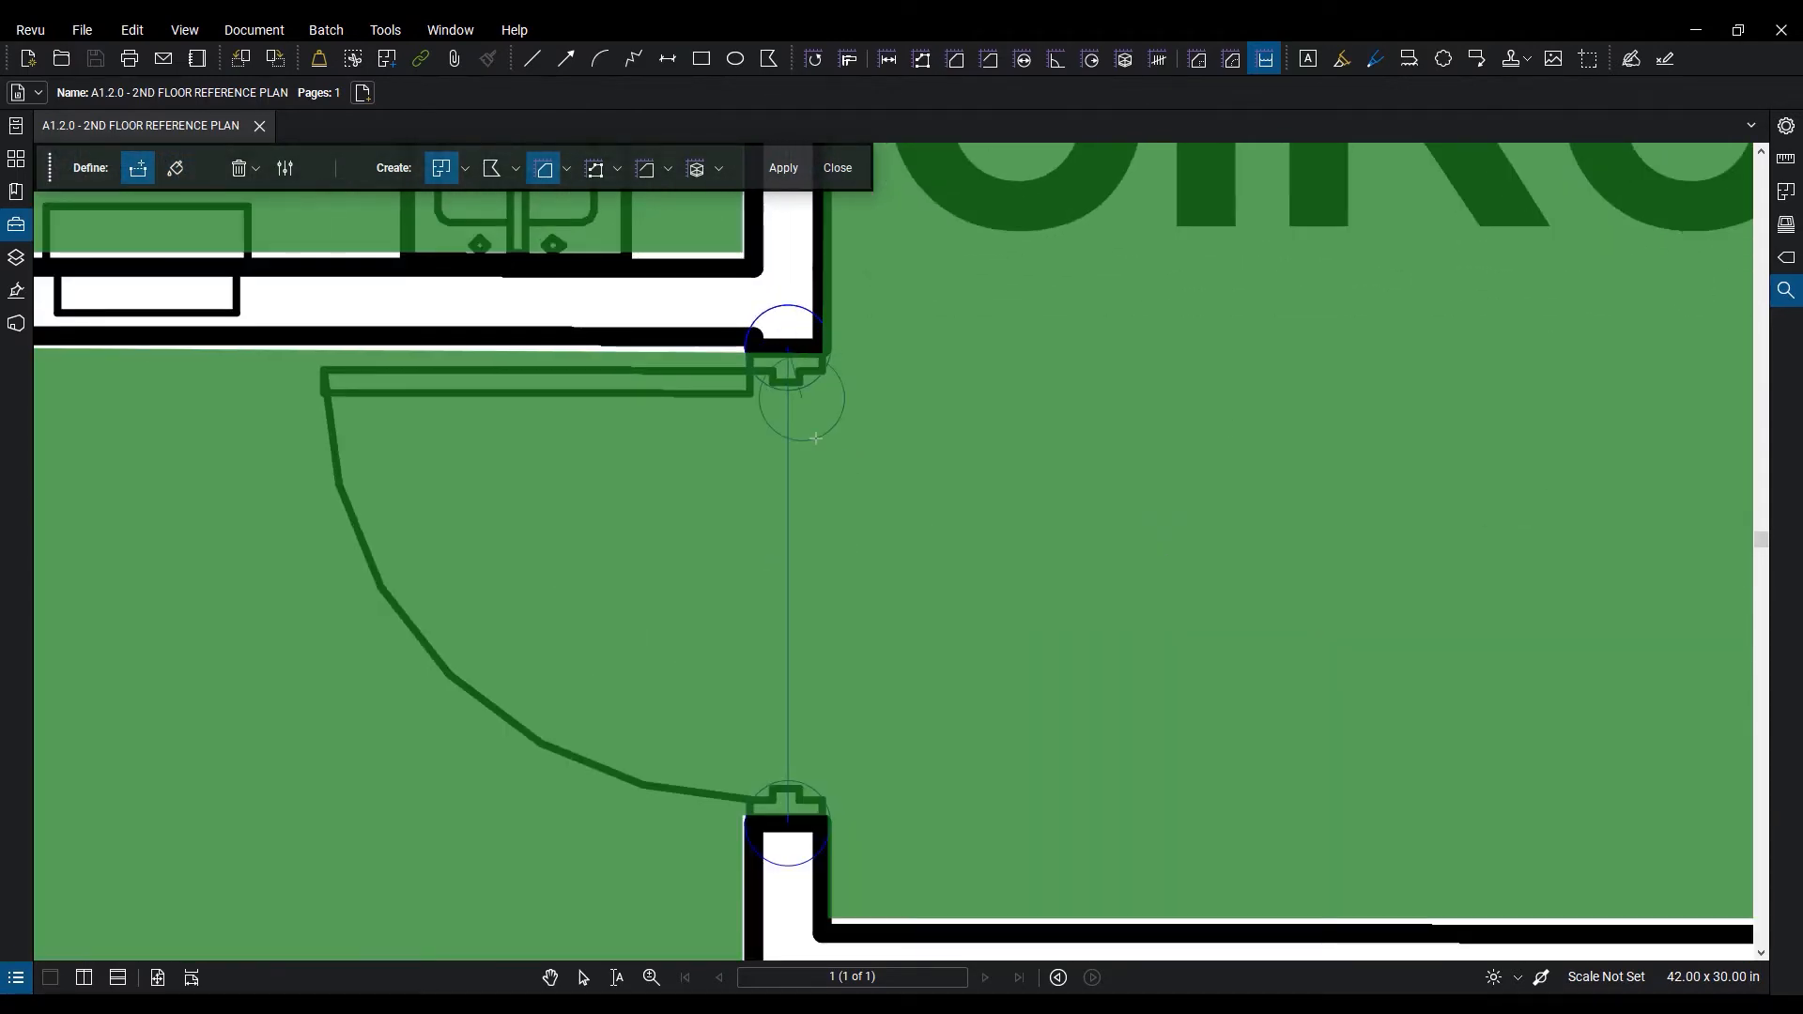
scroll(827, 465, down, 1)
scroll(838, 472, down, 4)
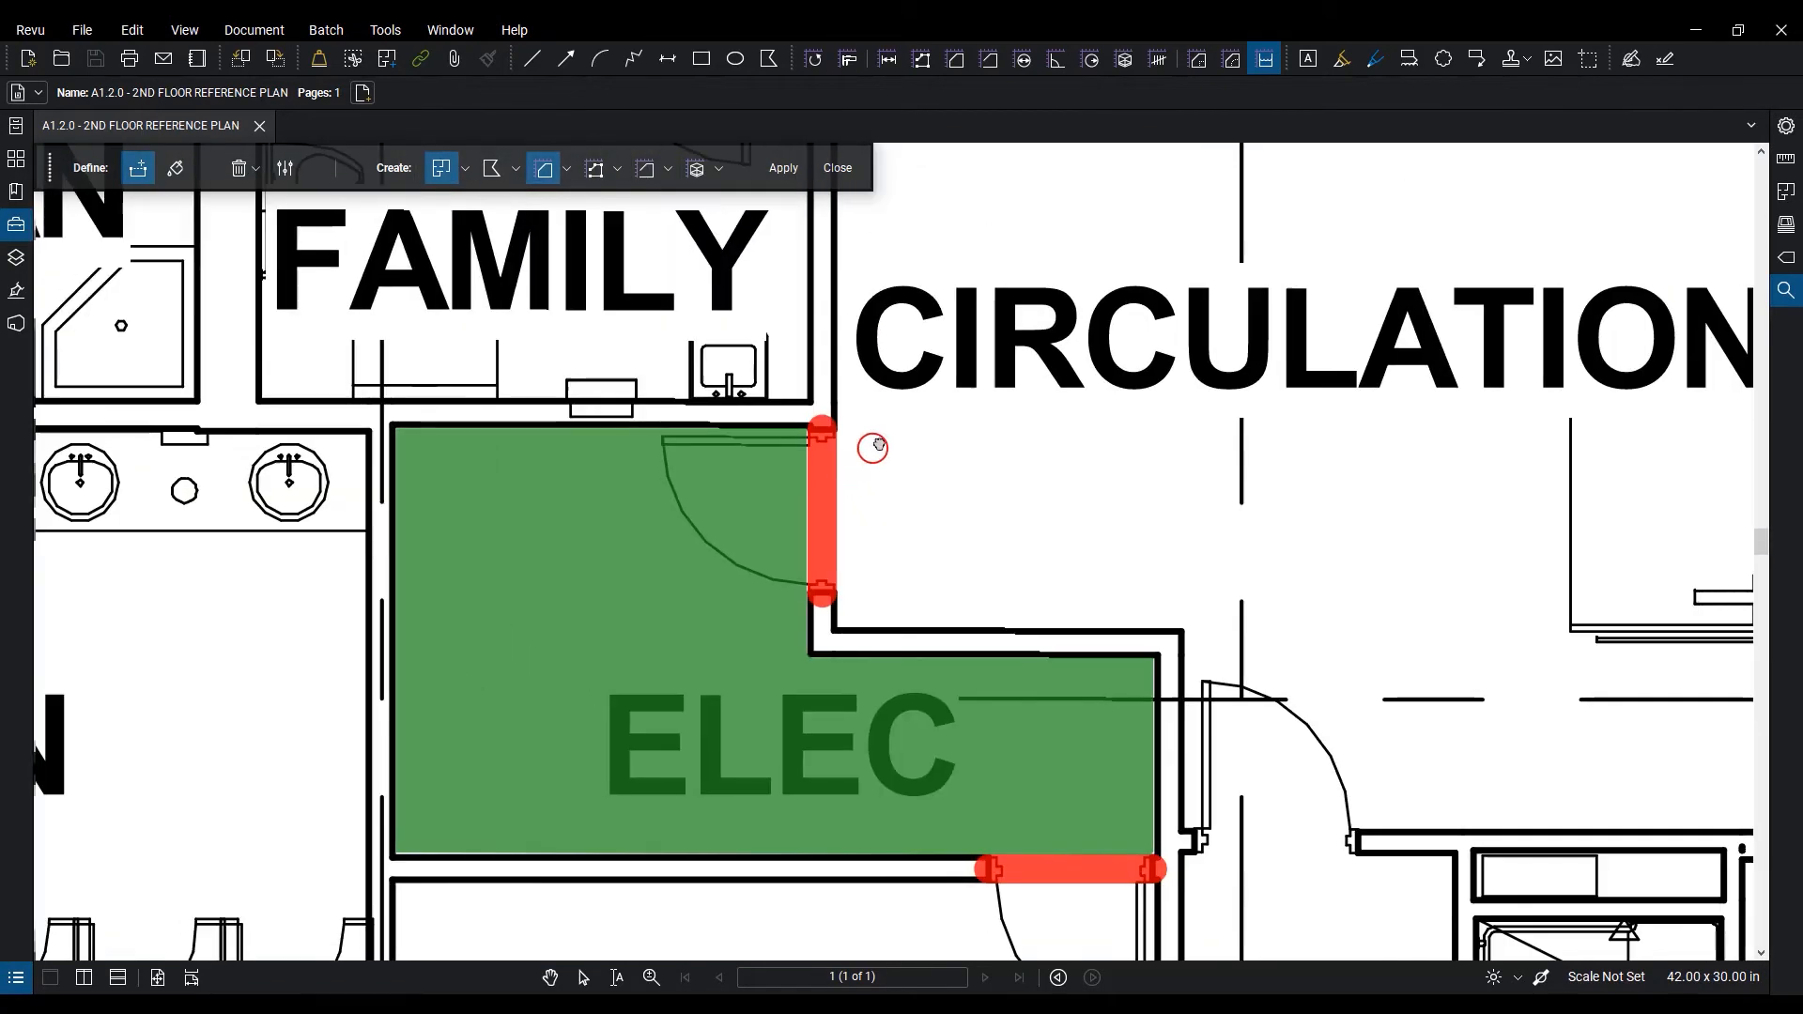
drag(874, 449, 911, 413)
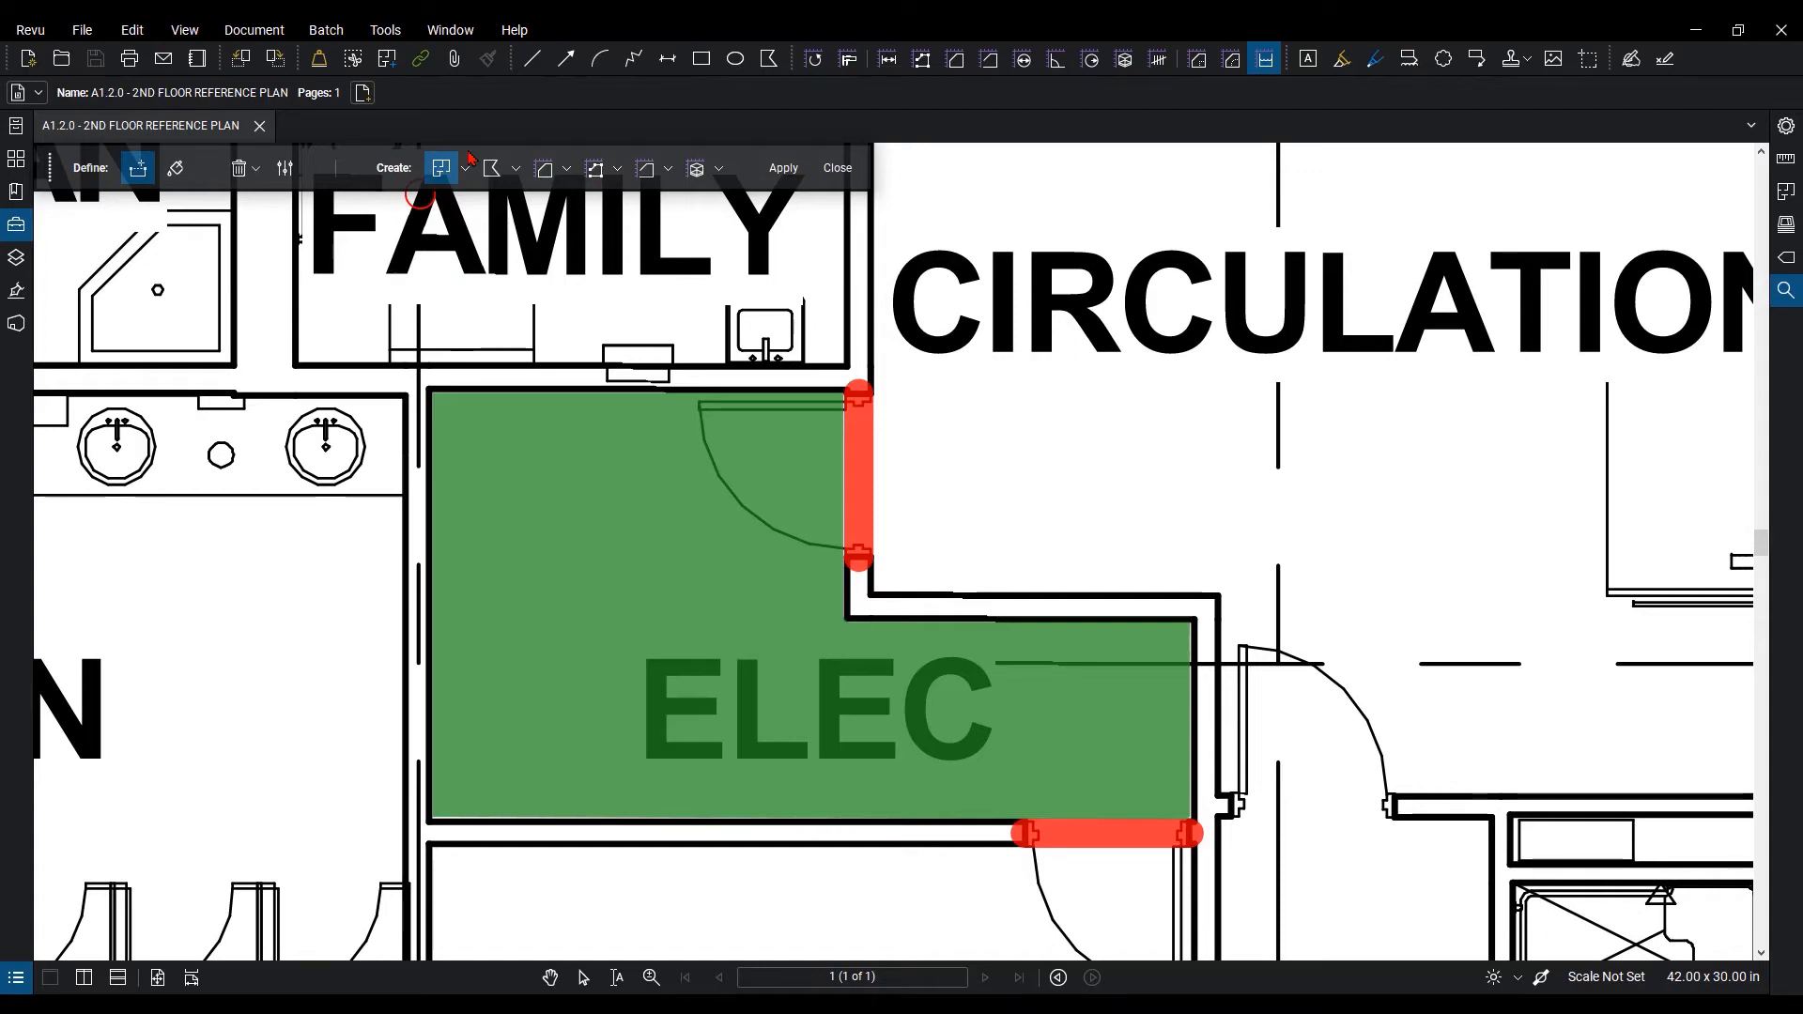
Choose the General Measurements area tool labelled Flooring, Ceiling, Glazing as the area measurement the fill creates.
click(542, 170)
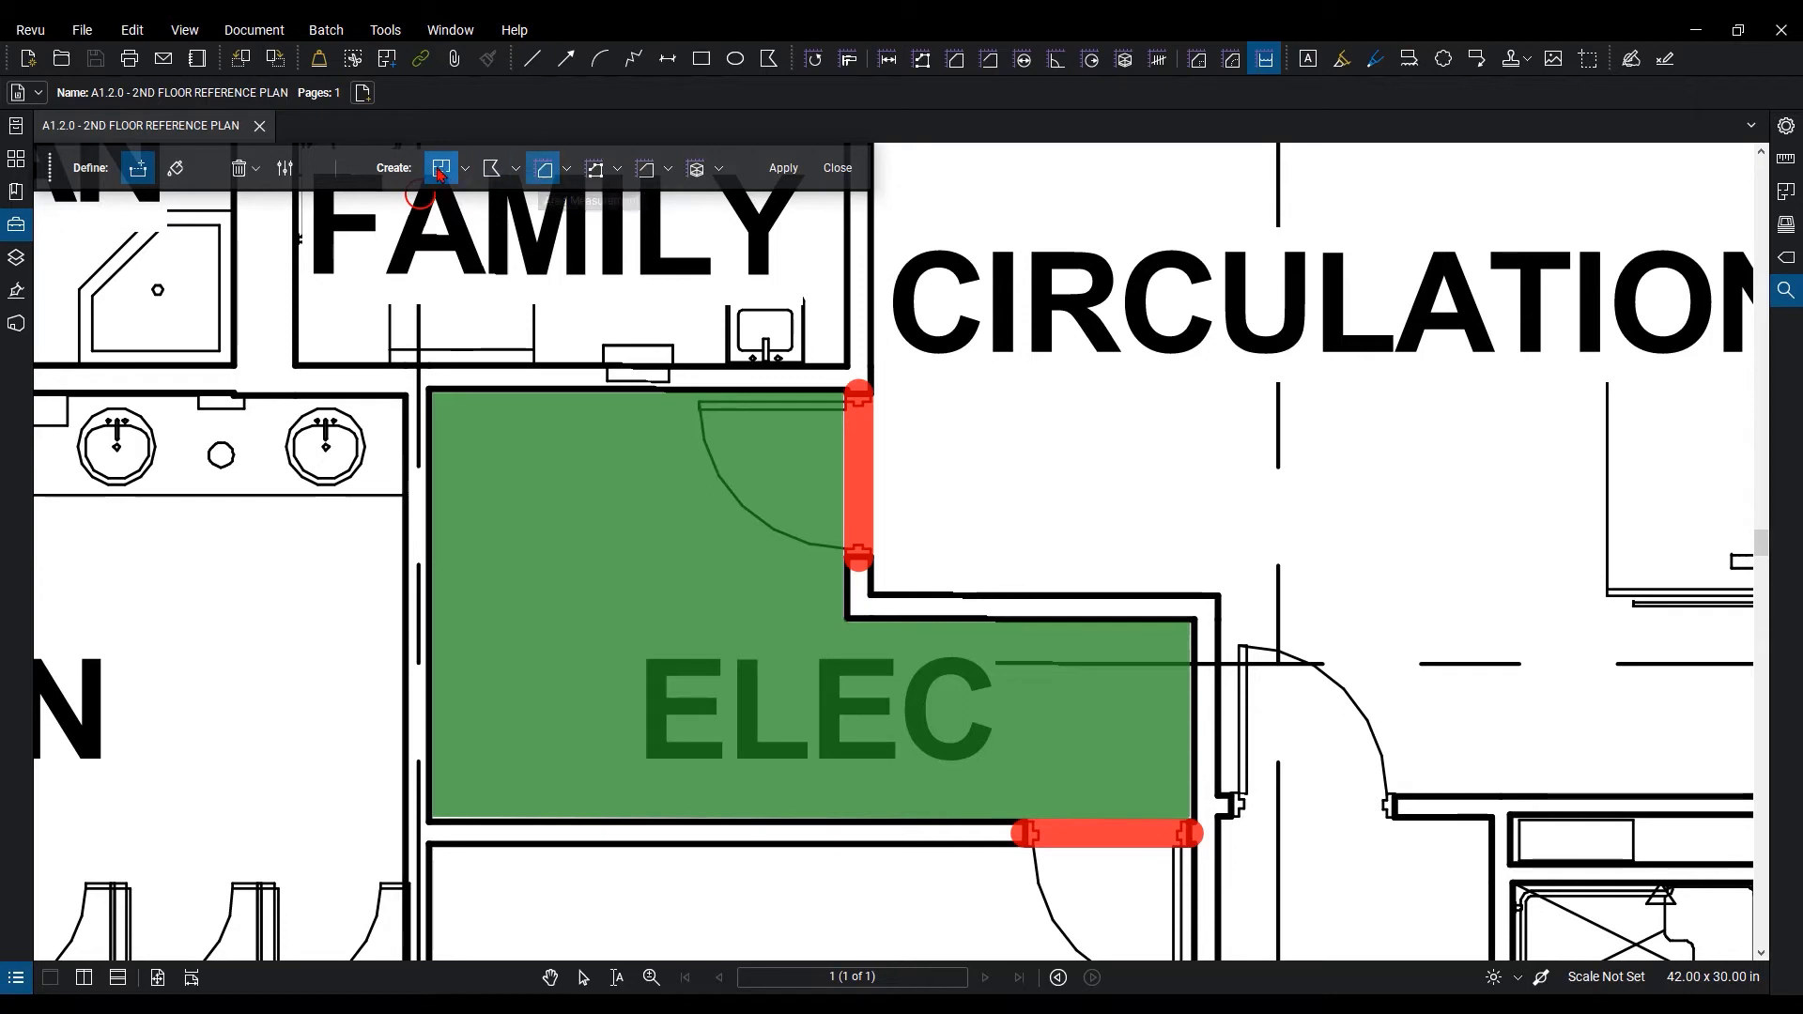
click(568, 169)
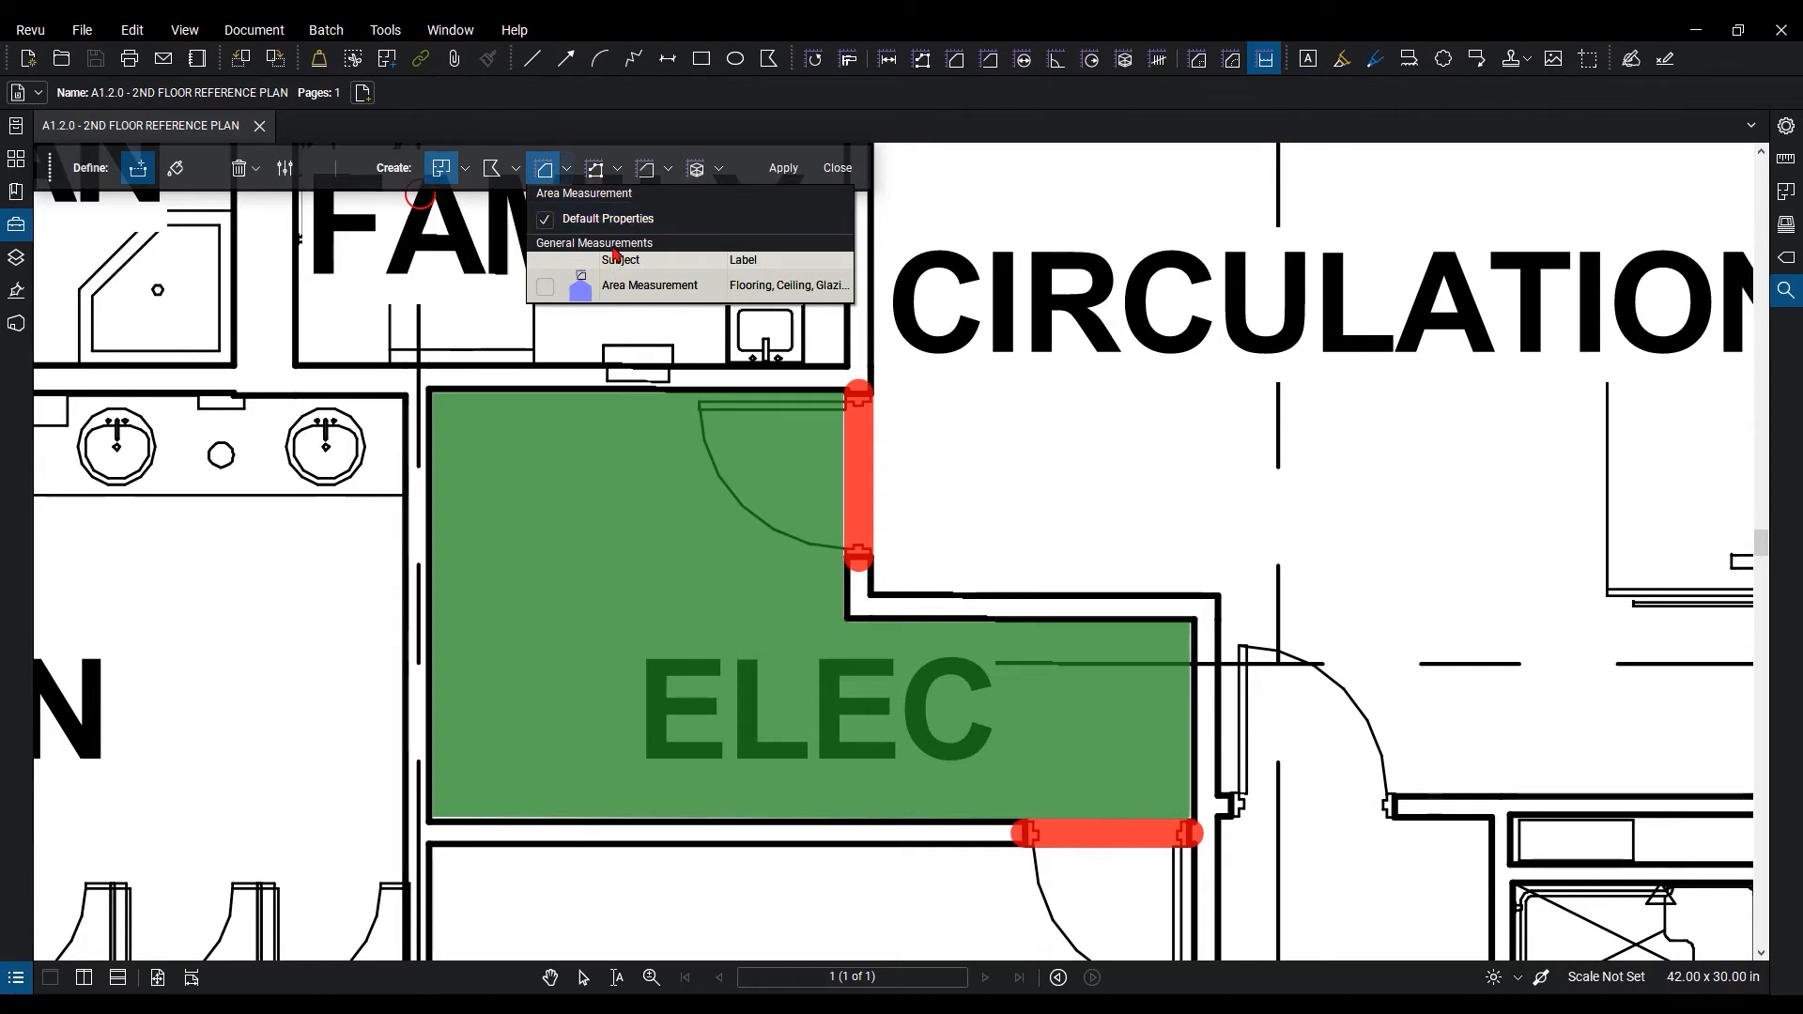
click(547, 289)
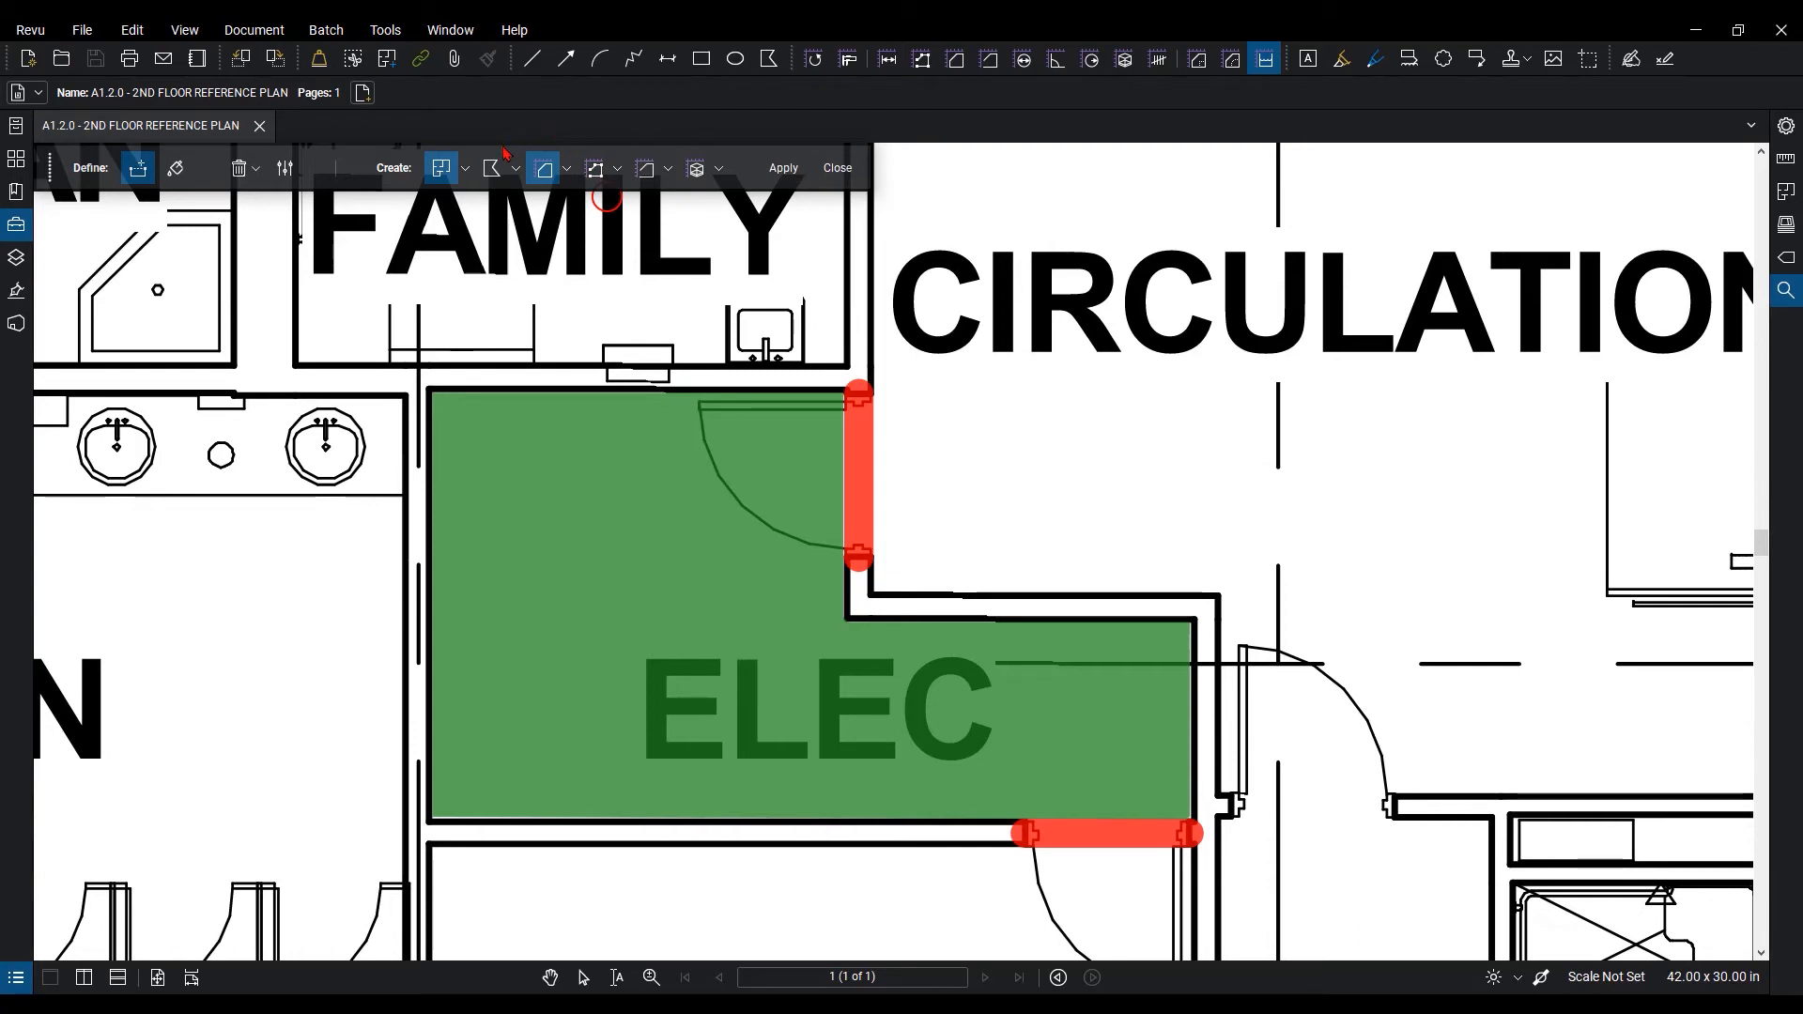
Name the space that the fill creates Elec.
click(469, 173)
double_click(479, 204)
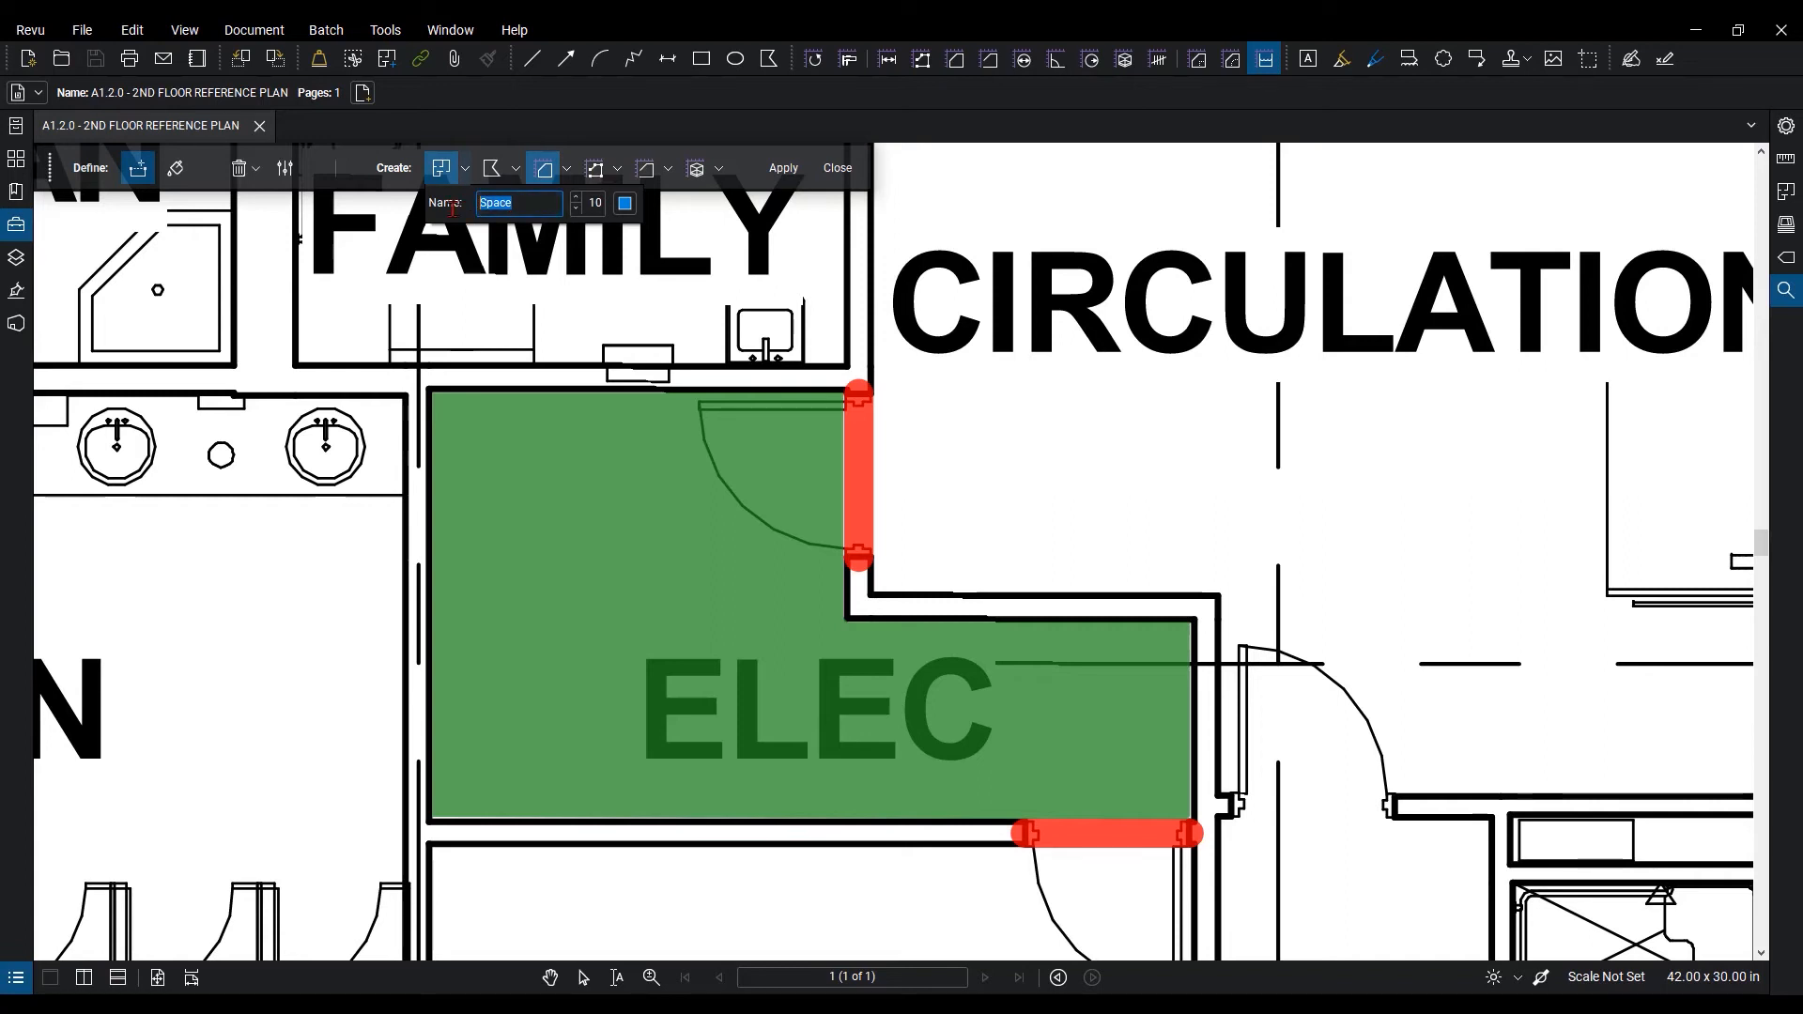
text(Elec)
key(Return)
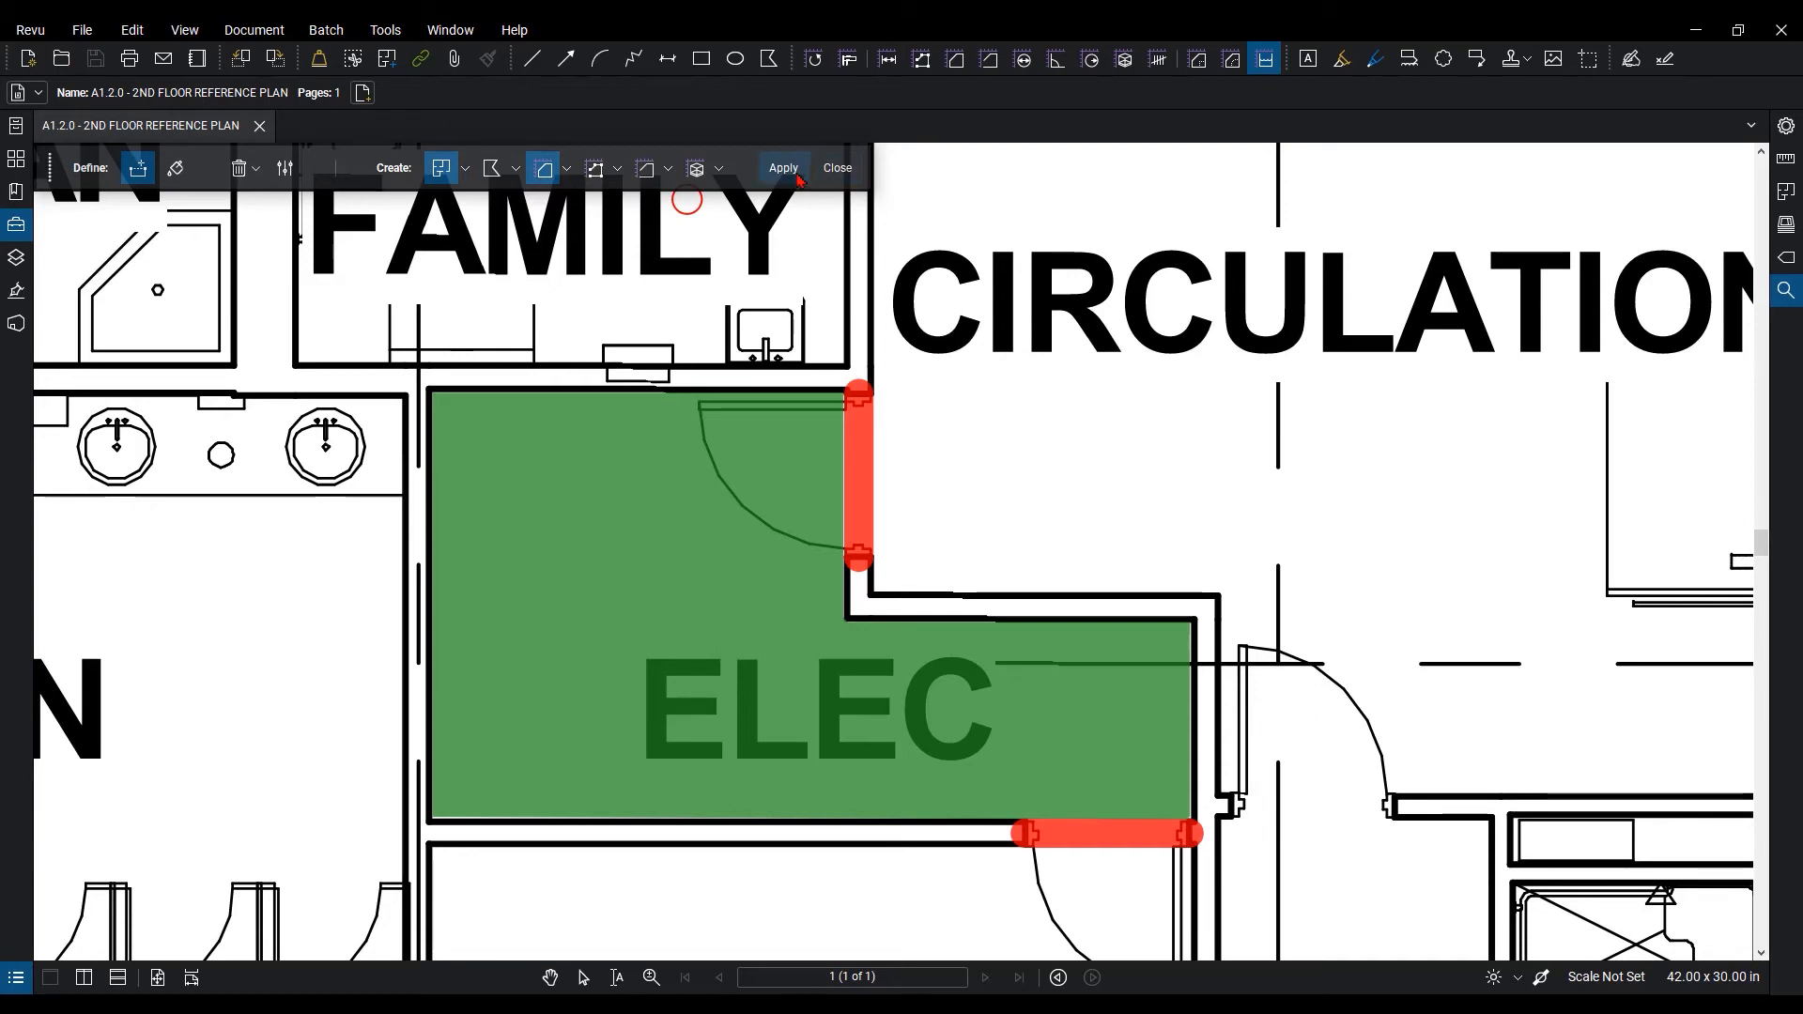
Apply the fill to create the space and area measurement, using the preset scale 1/16" = 1'-0" for the current page.
click(794, 174)
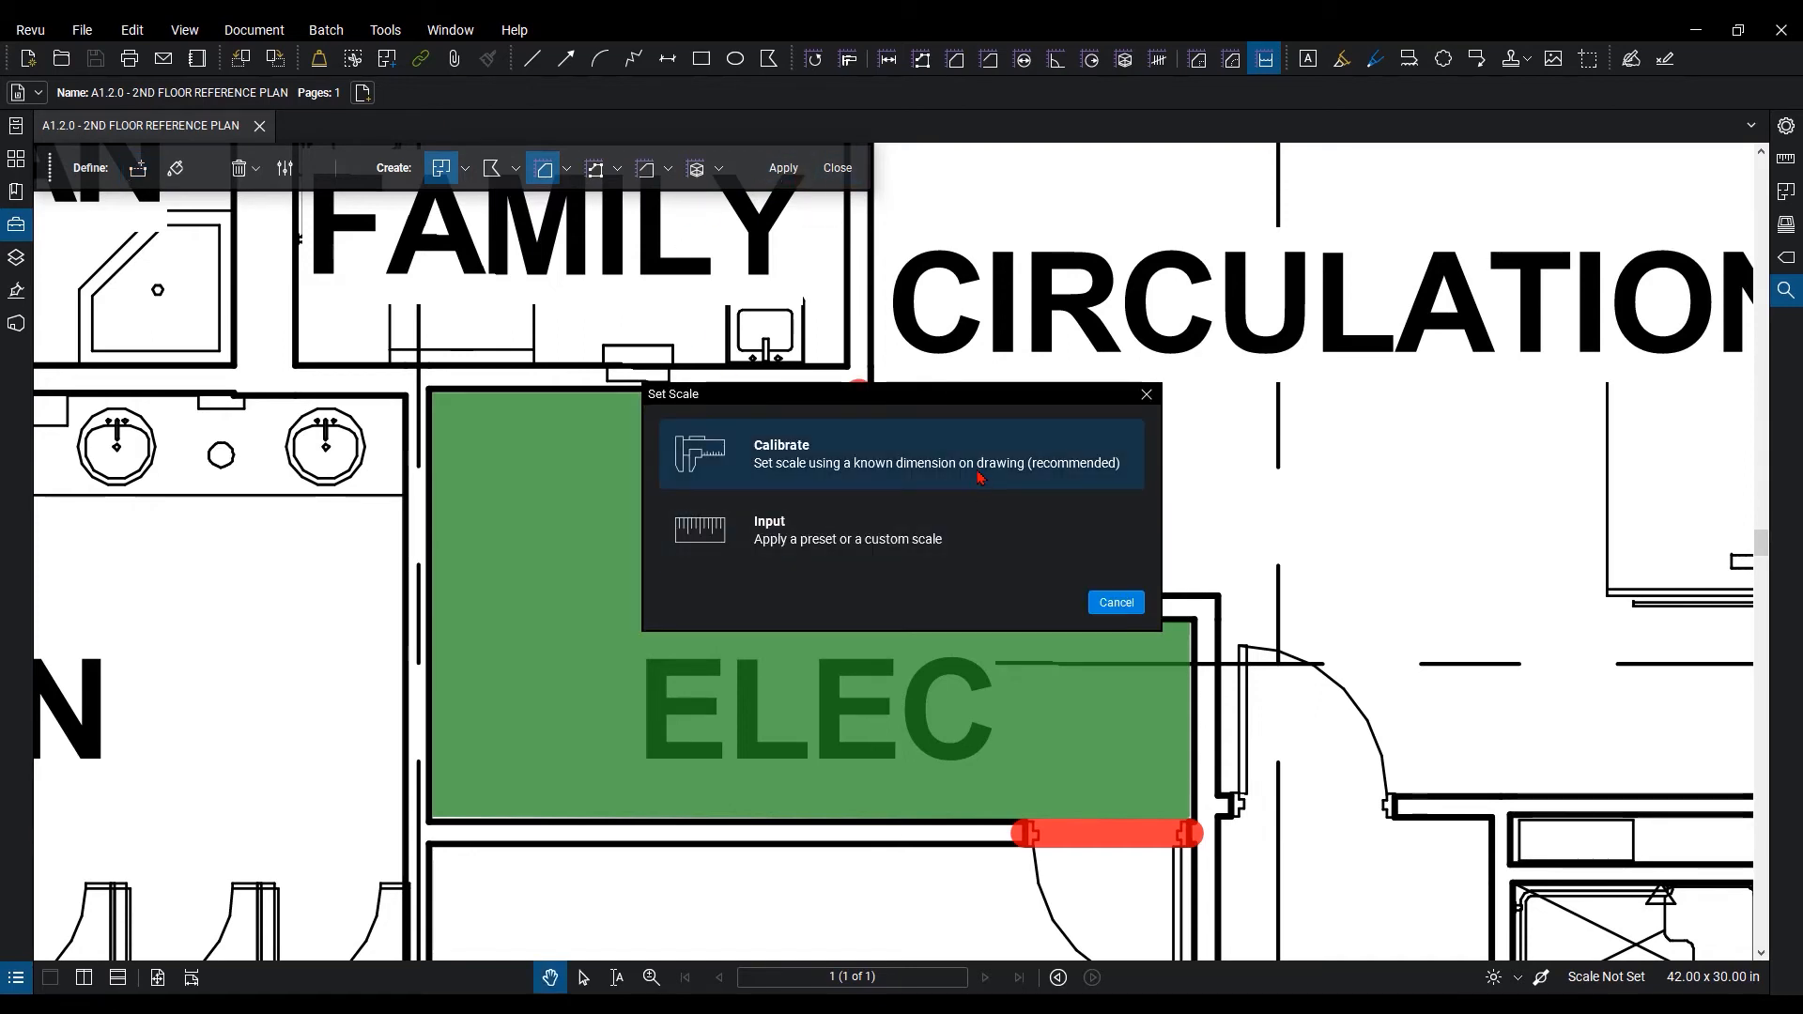
click(952, 537)
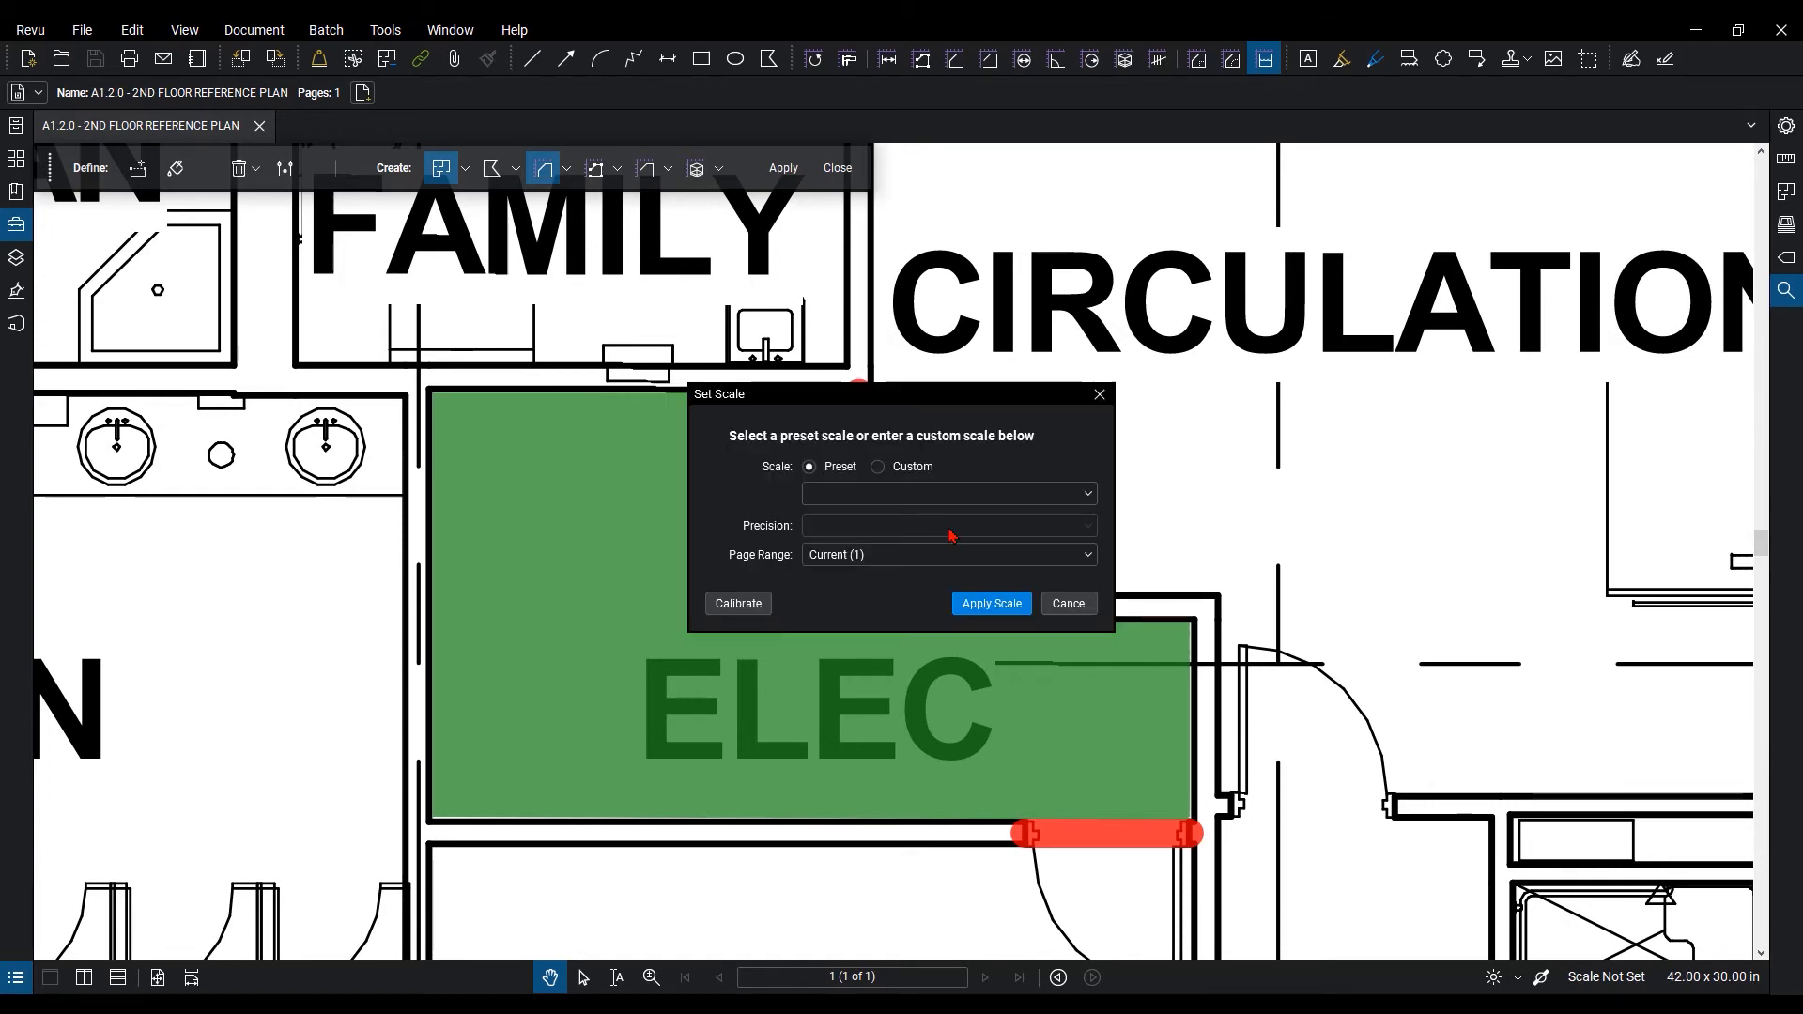
click(841, 493)
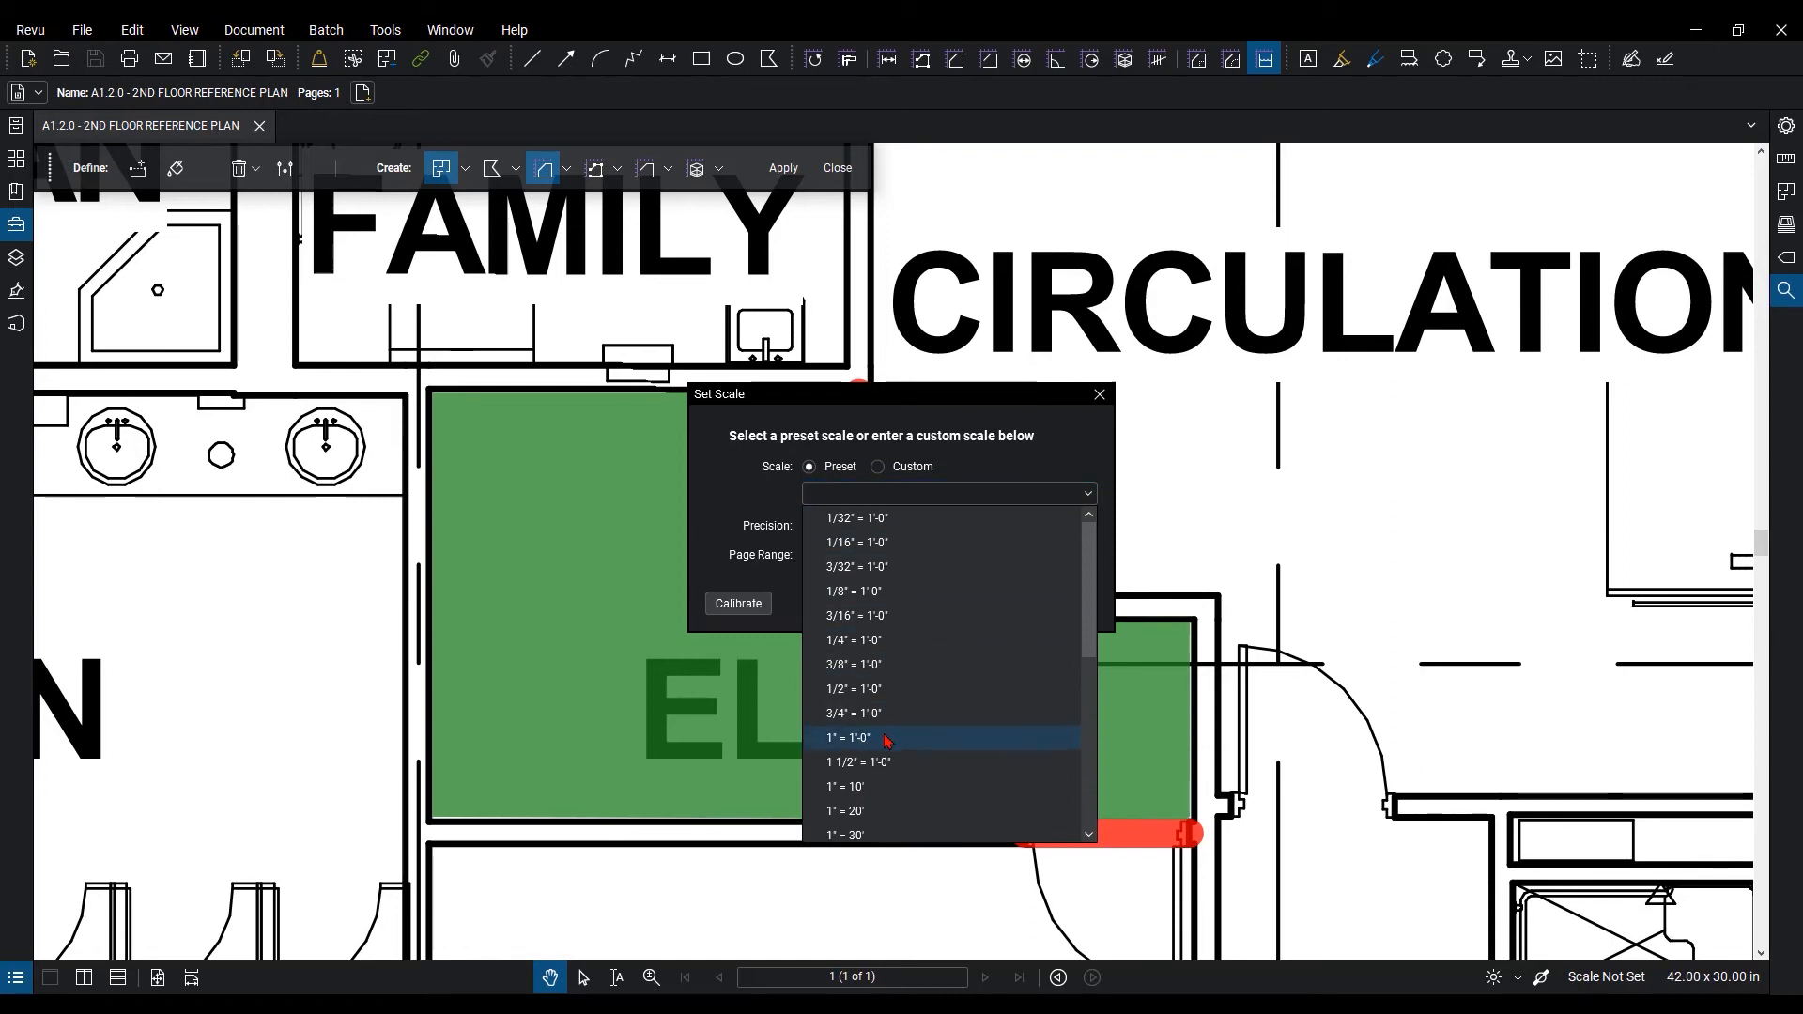
click(894, 545)
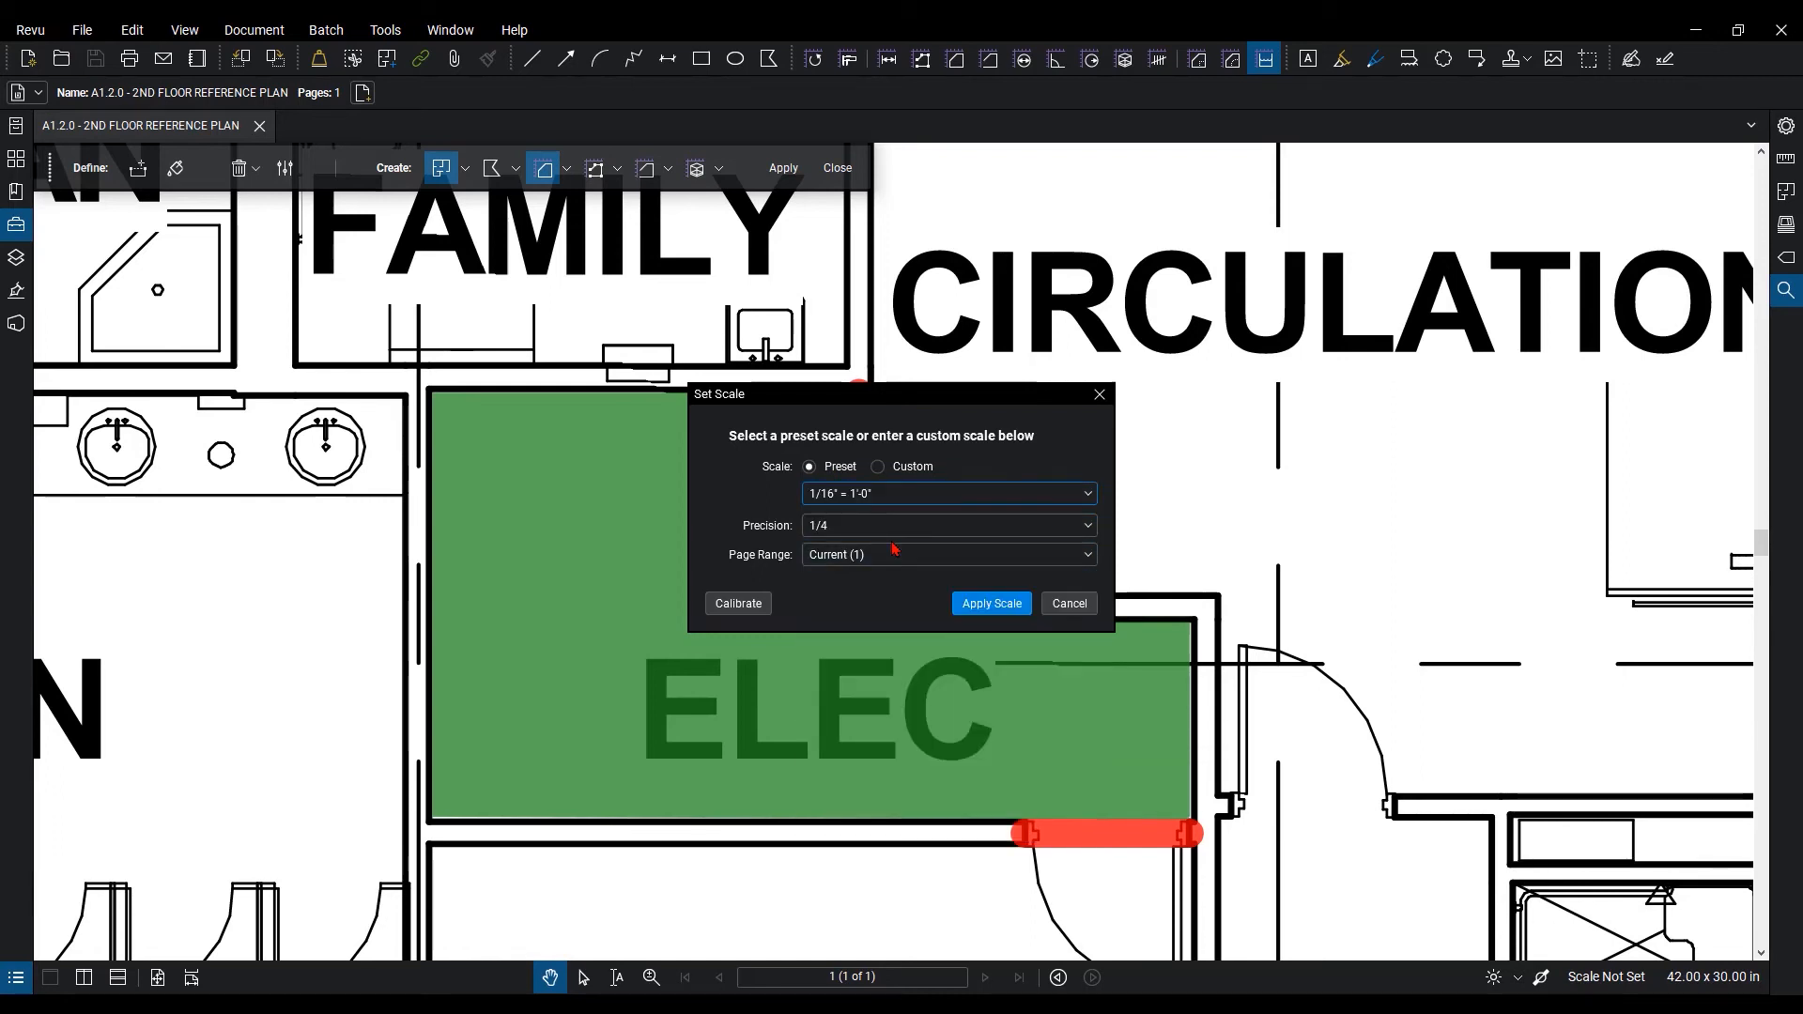
click(993, 604)
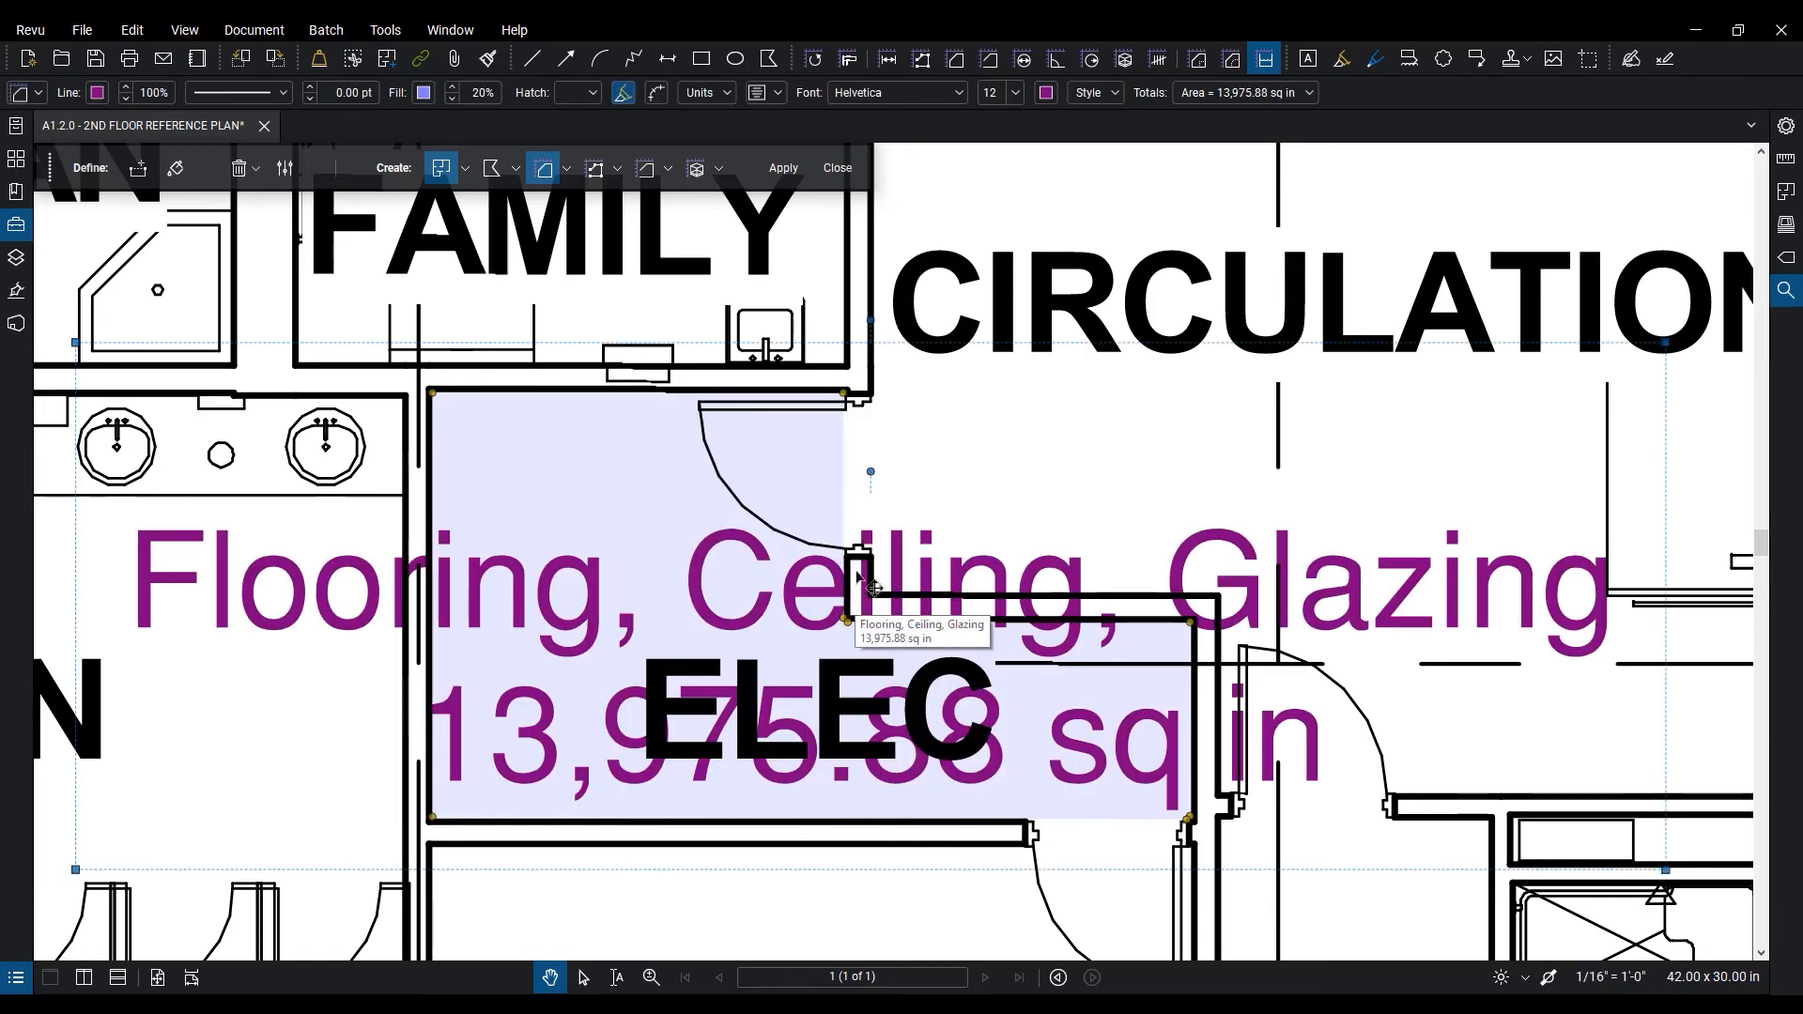
Highlight the Elec space from the Spaces list and display the area measurement in the Markups List below the plan.
scroll(857, 594, down, 2)
drag(932, 461, 890, 433)
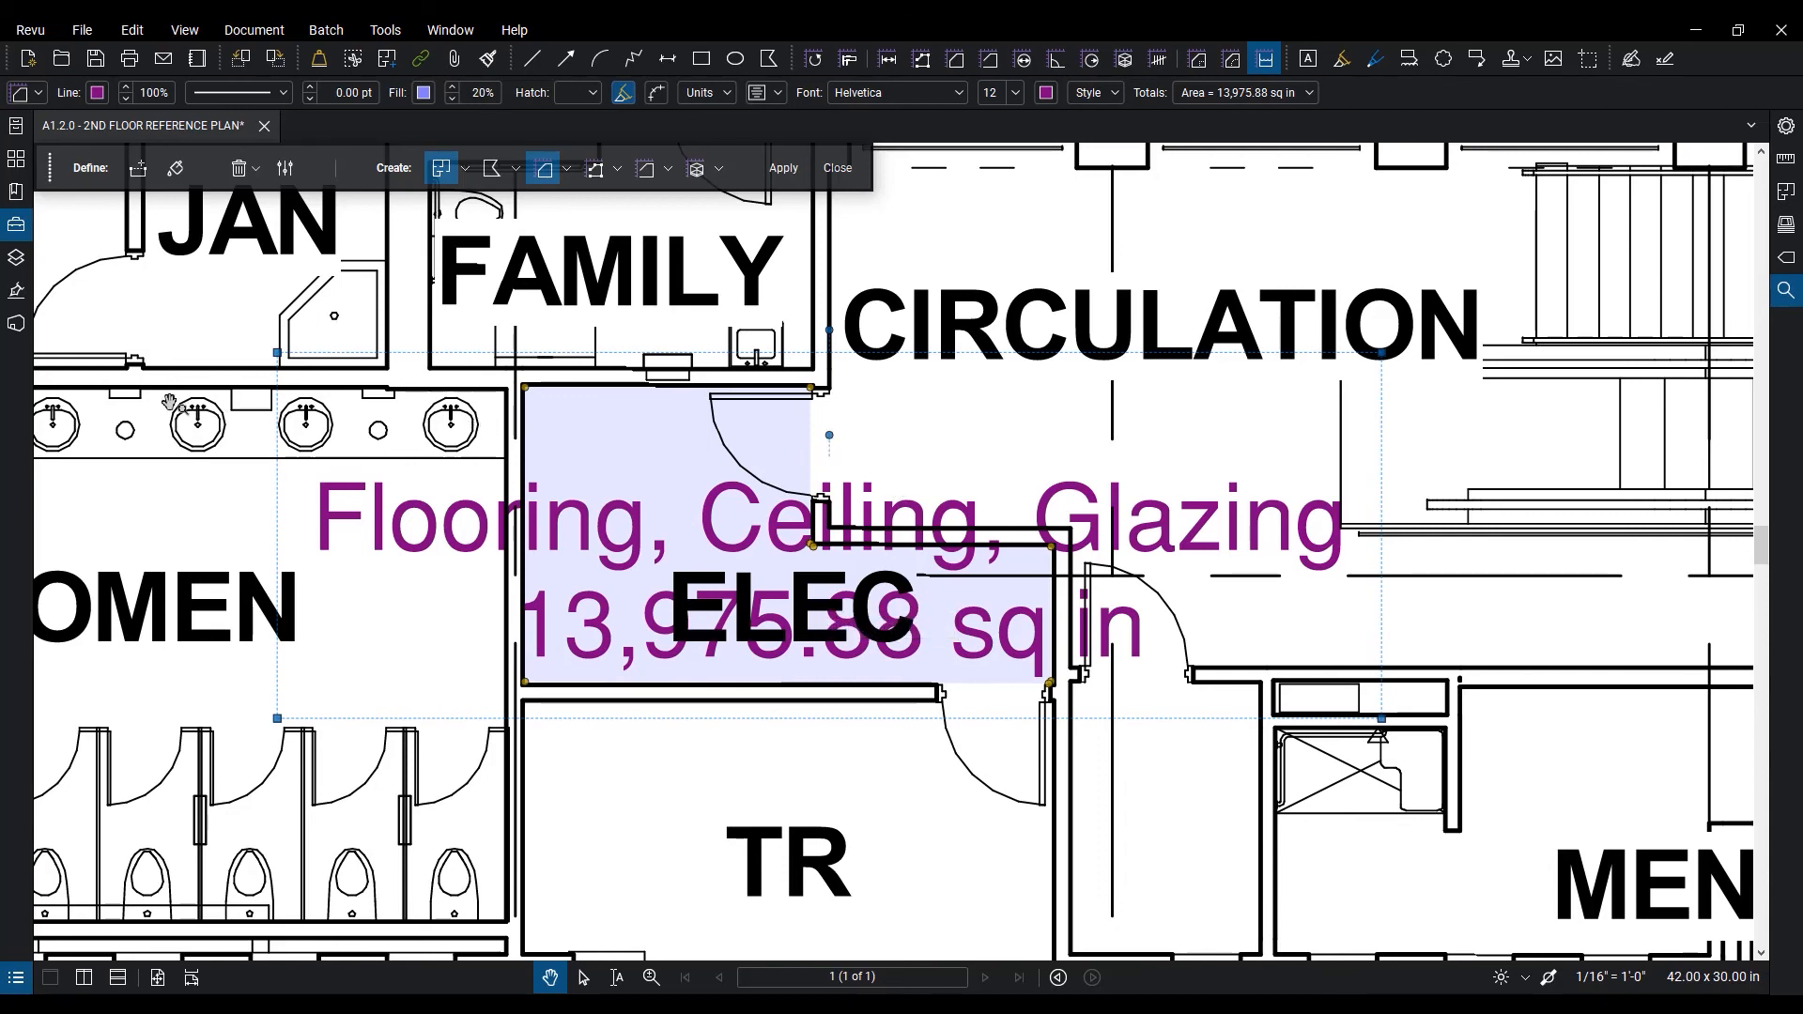
click(1780, 195)
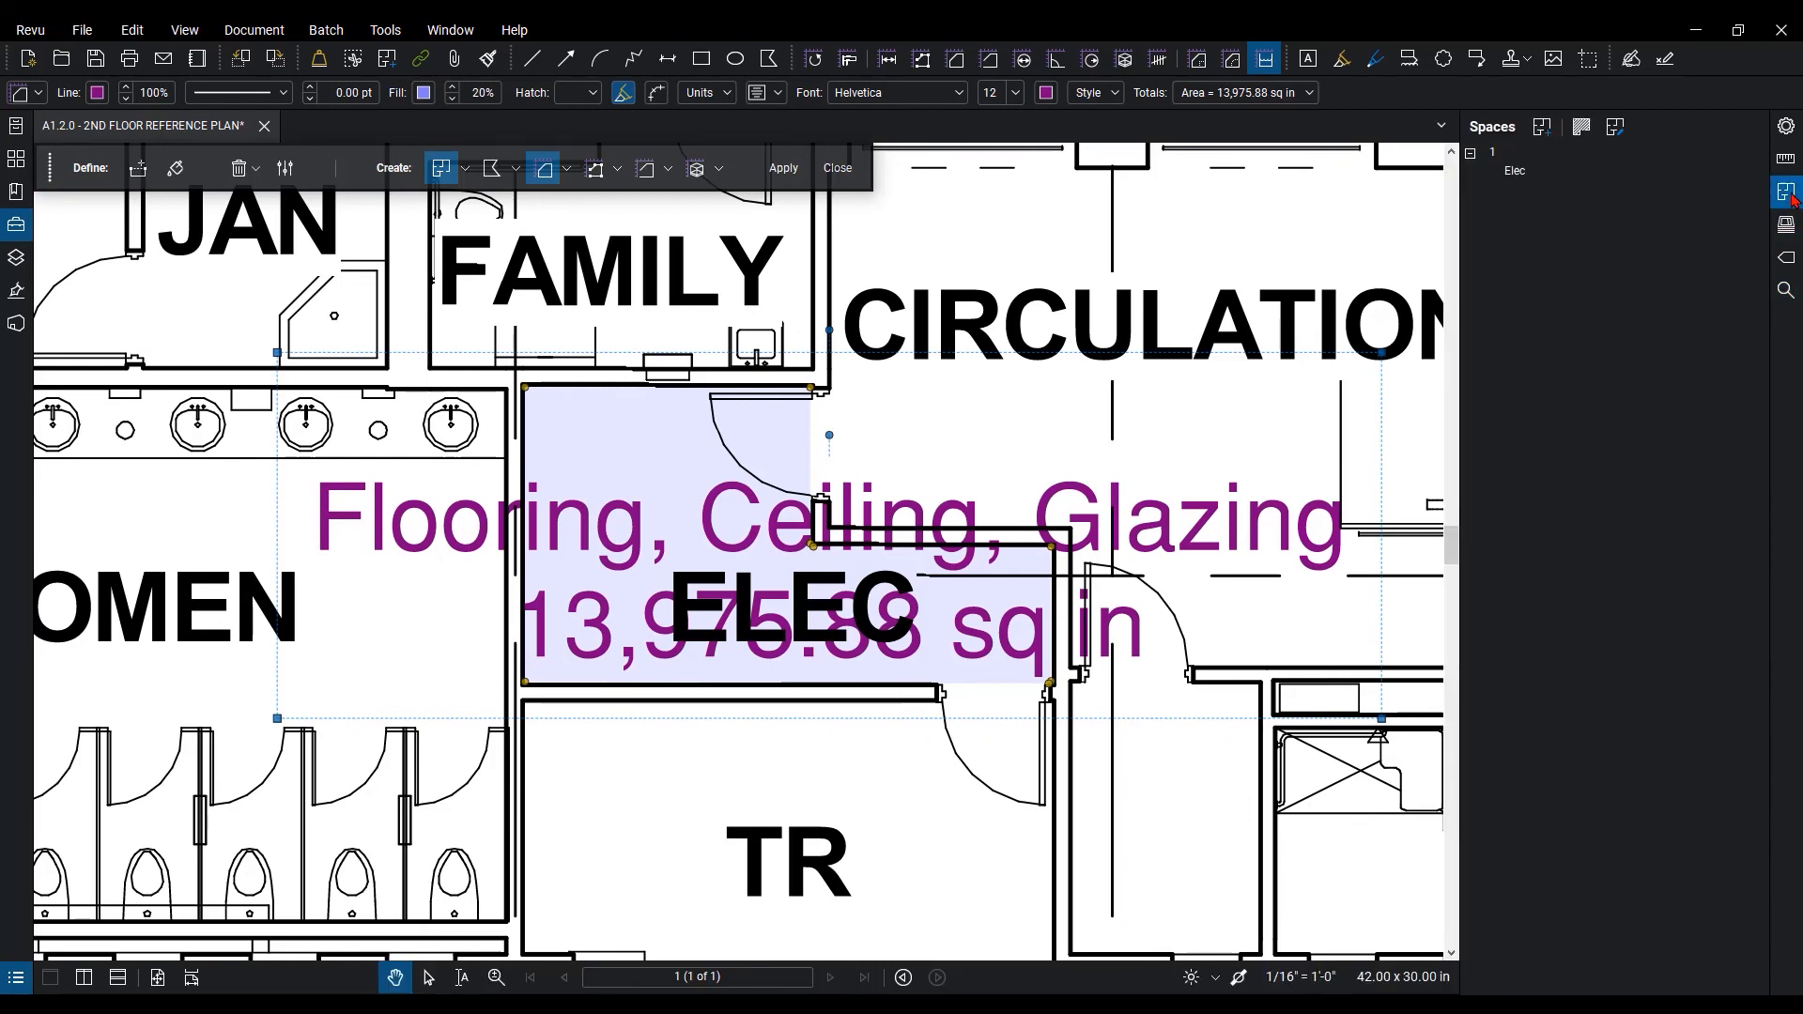
click(1557, 172)
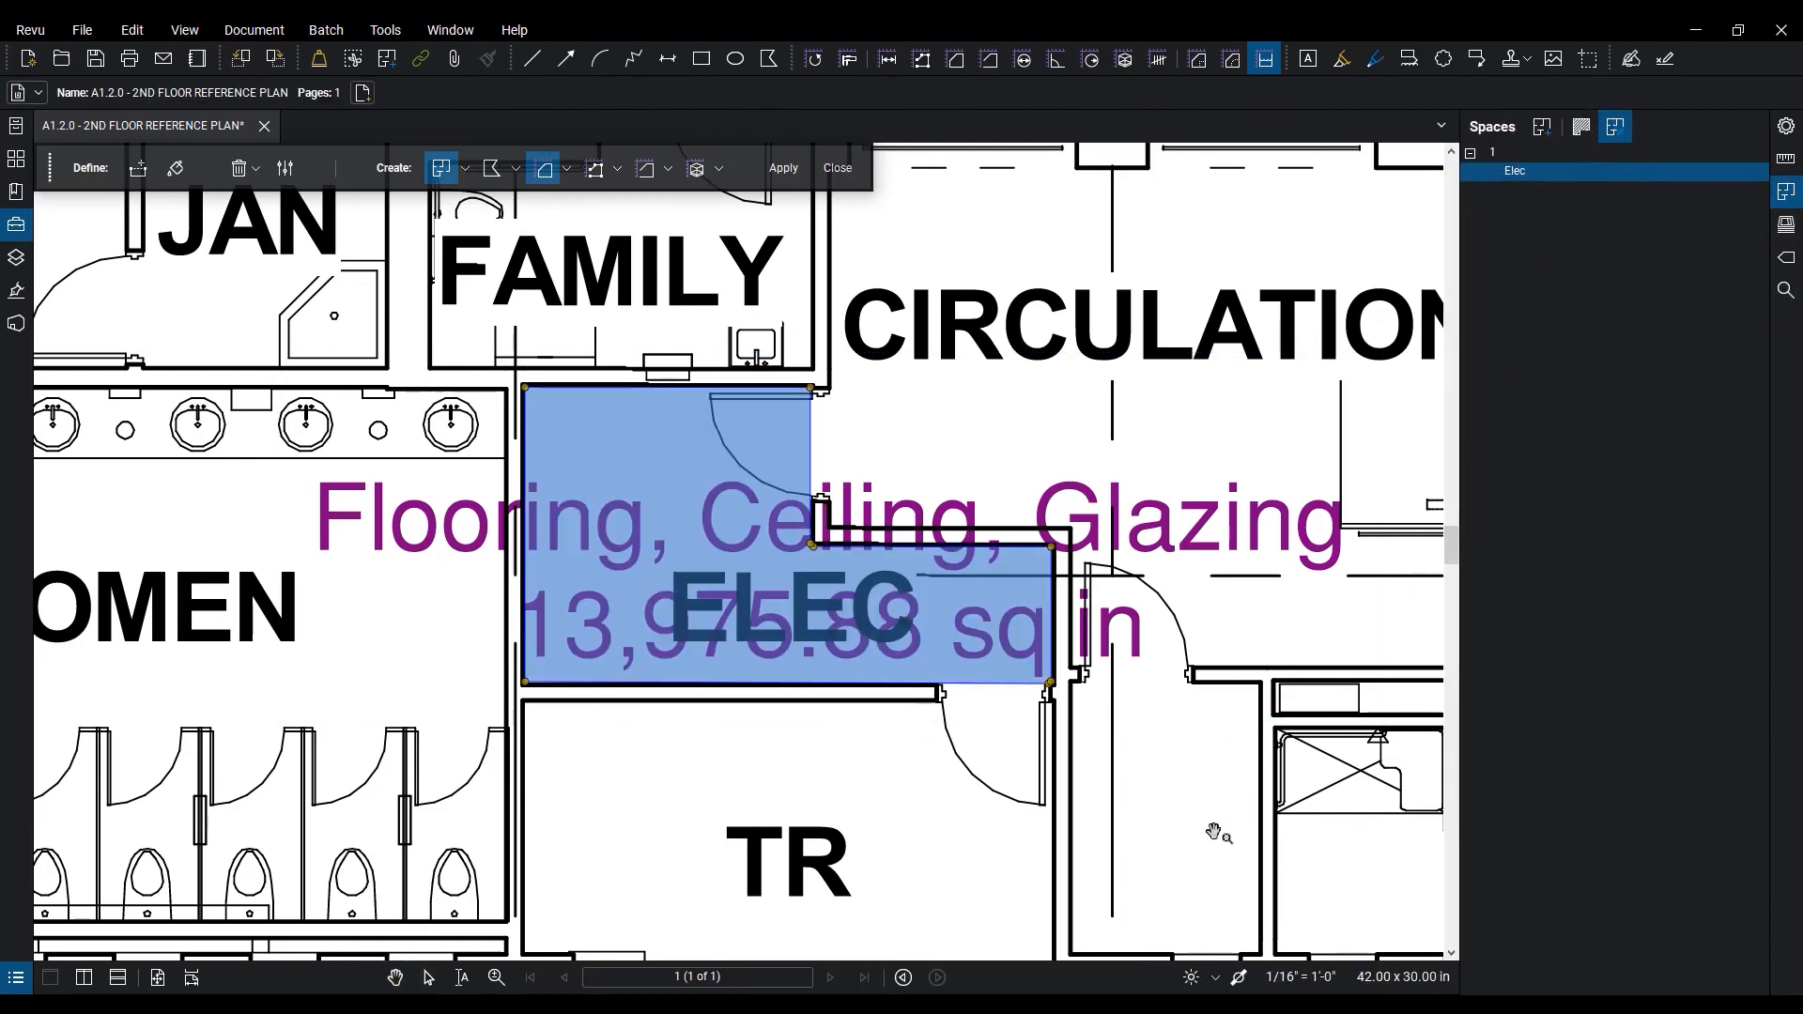
drag(1146, 991, 1209, 470)
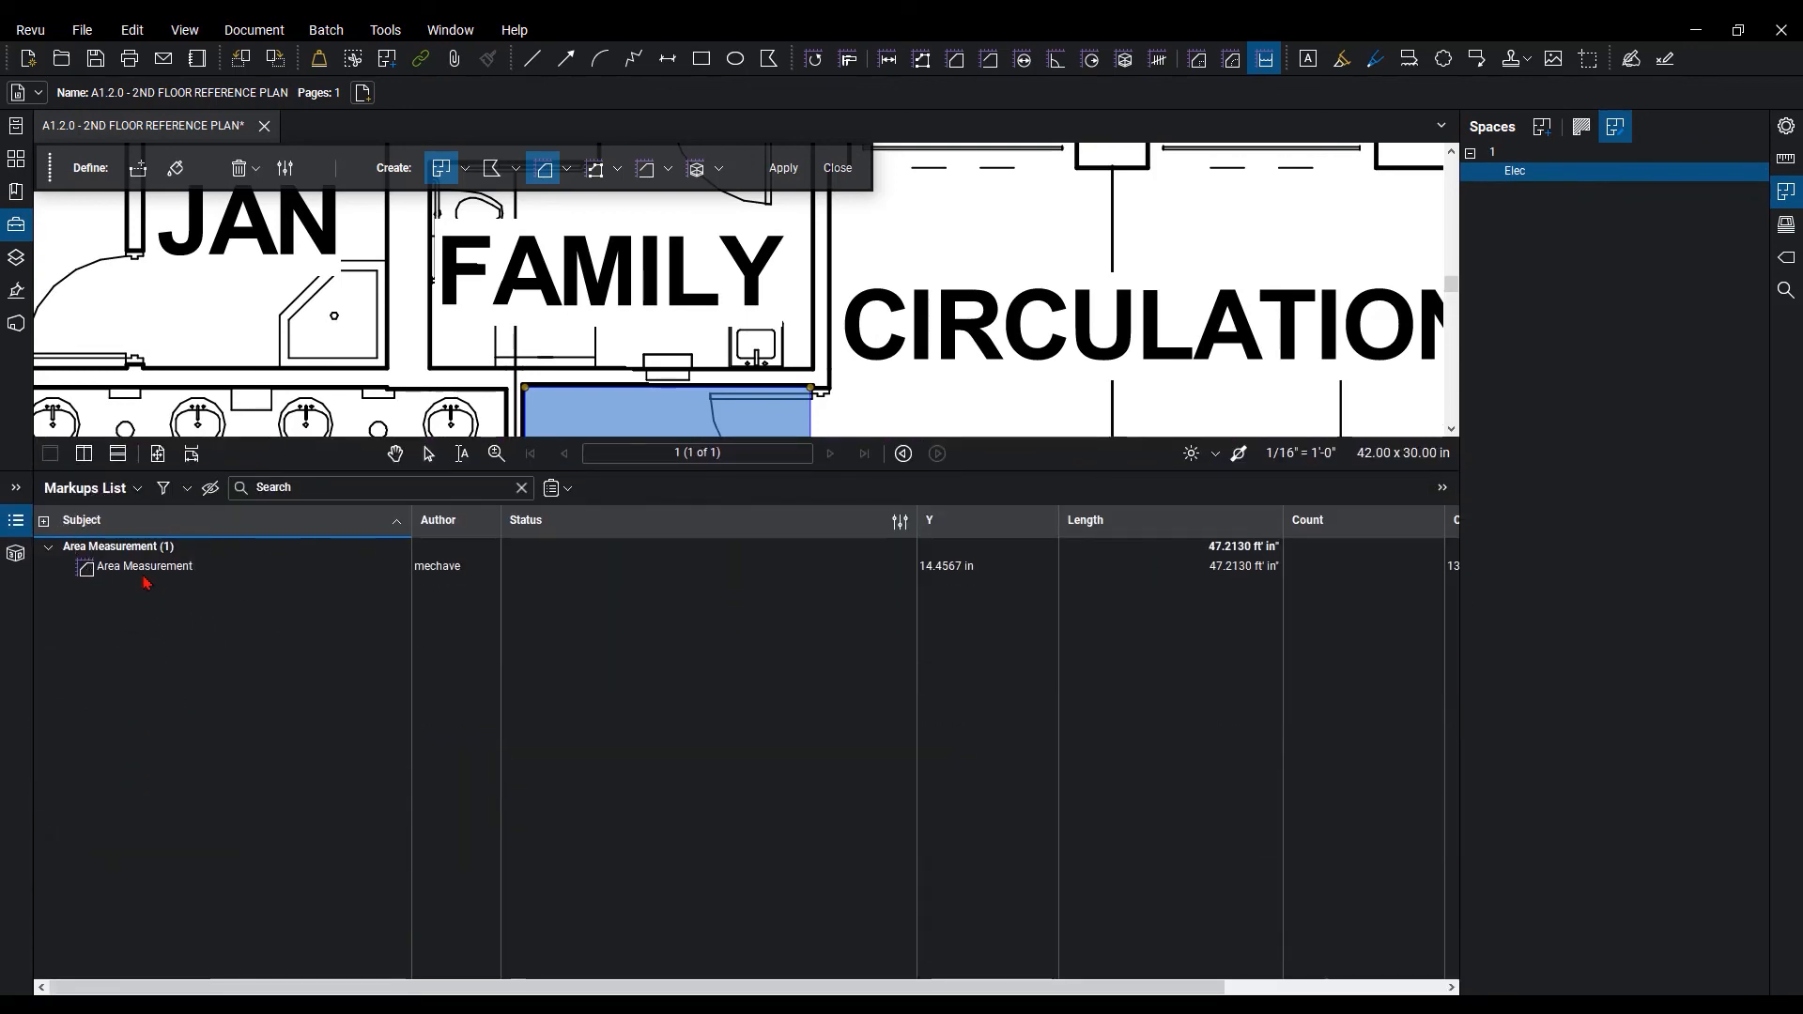
drag(944, 472, 964, 779)
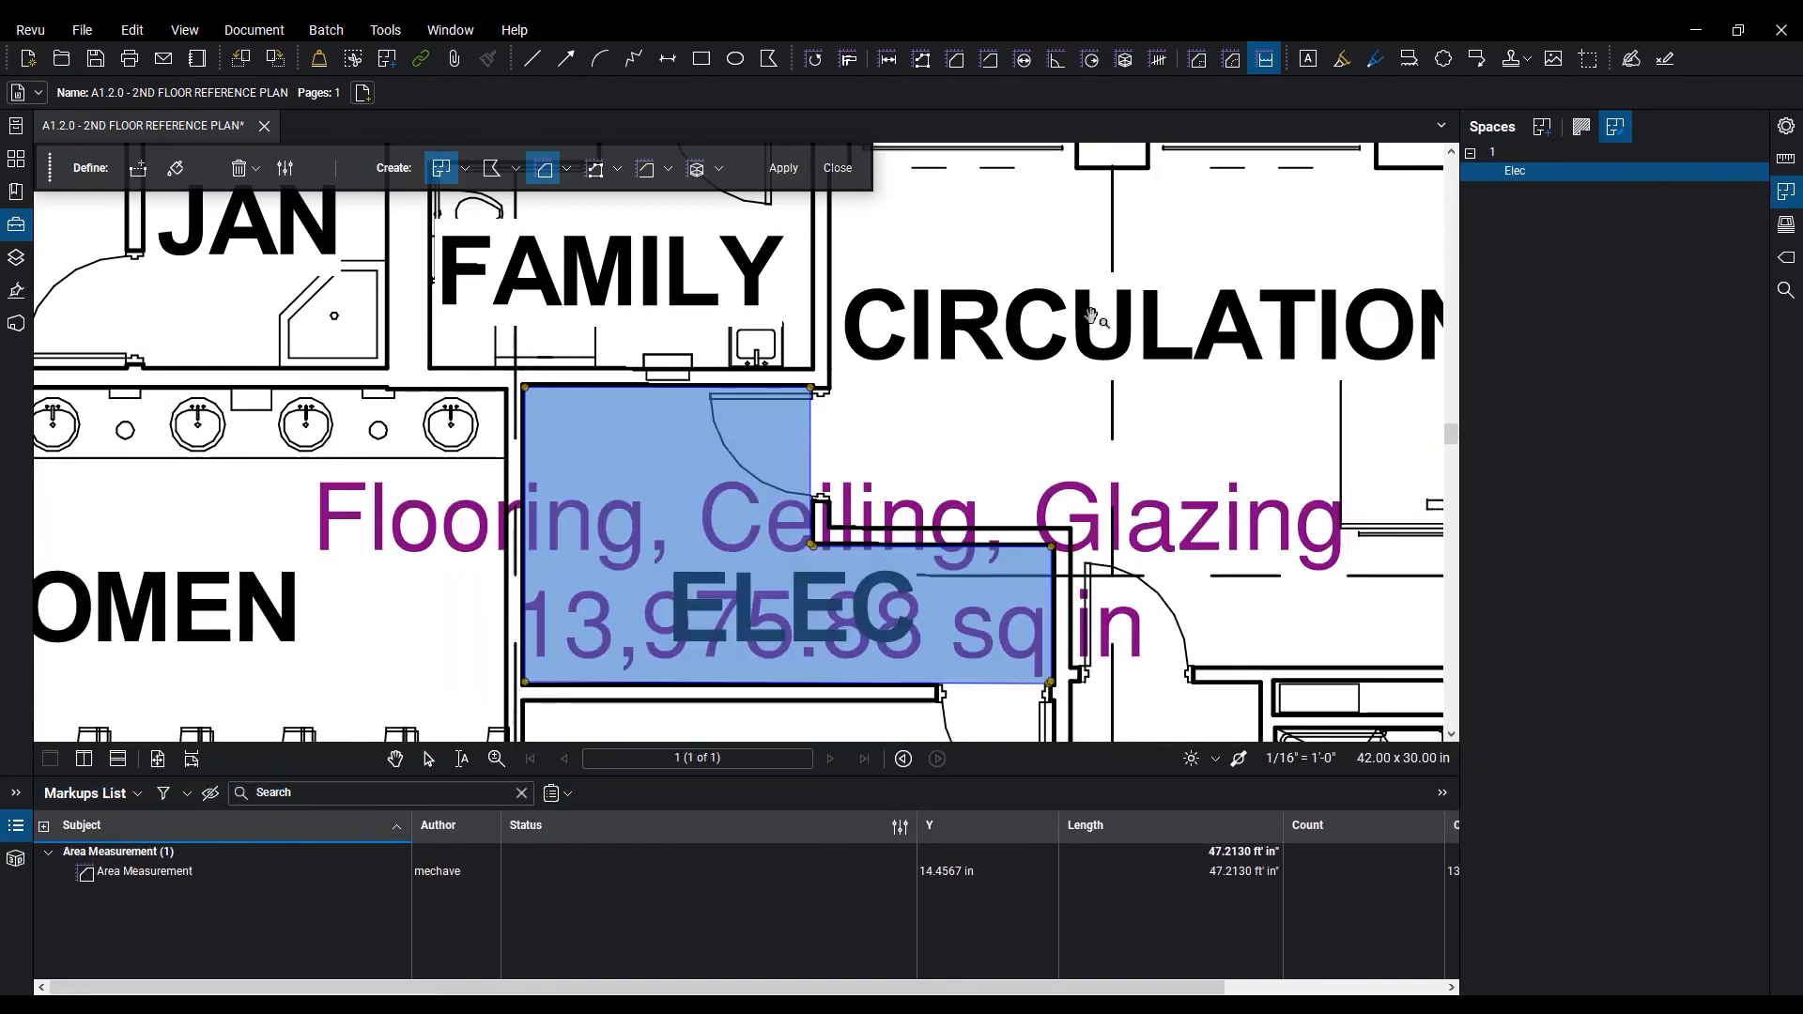